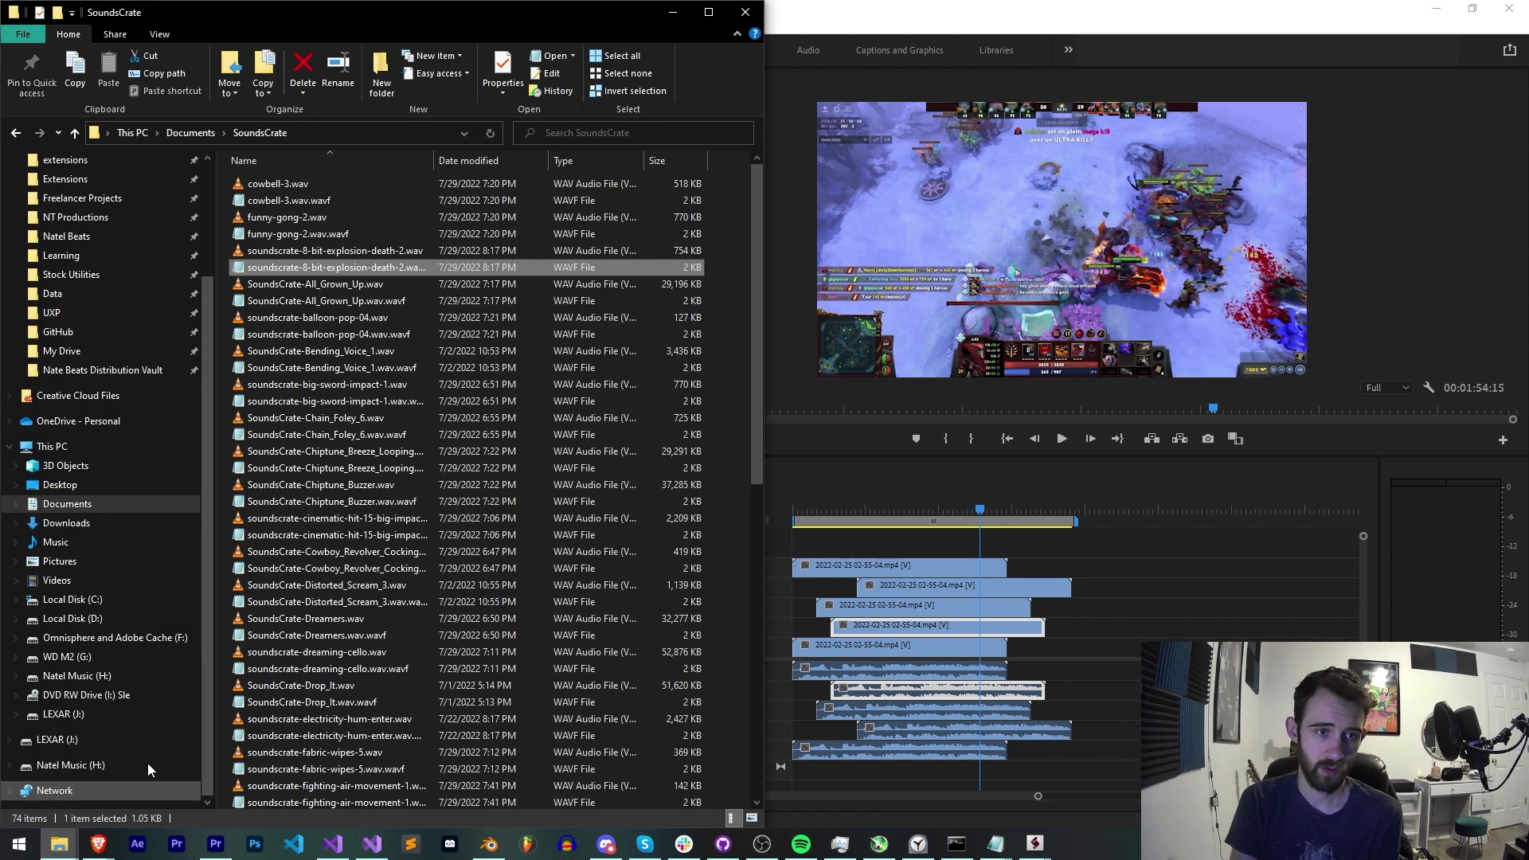
Dock the SoundsCrate window bottom-left, enlarge the com.premiere.fx window above it, then return to Premiere.
click(59, 843)
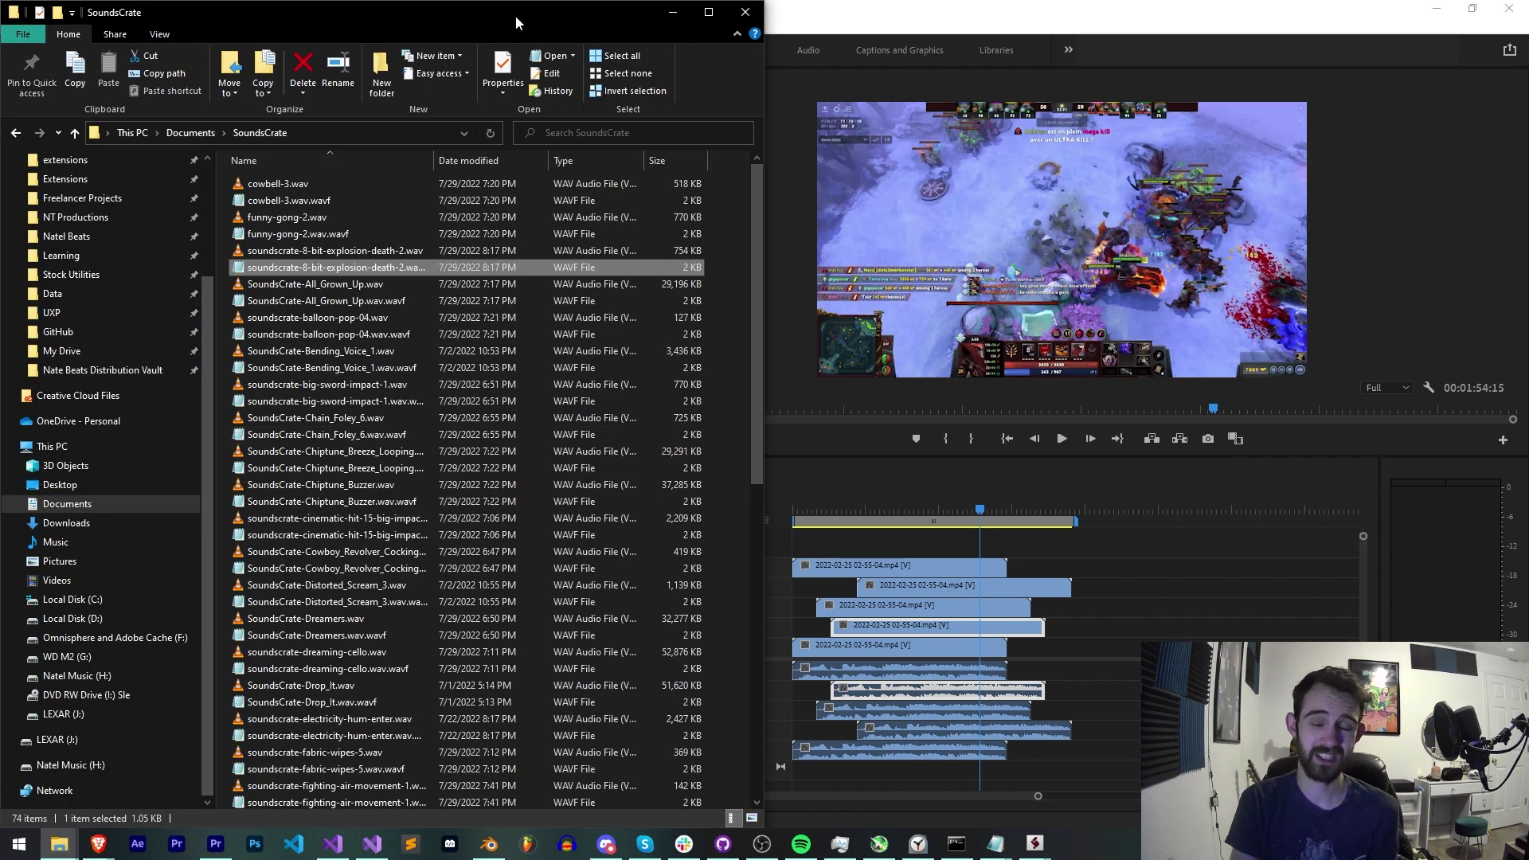
key(super+Down)
drag(489, 280, 488, 396)
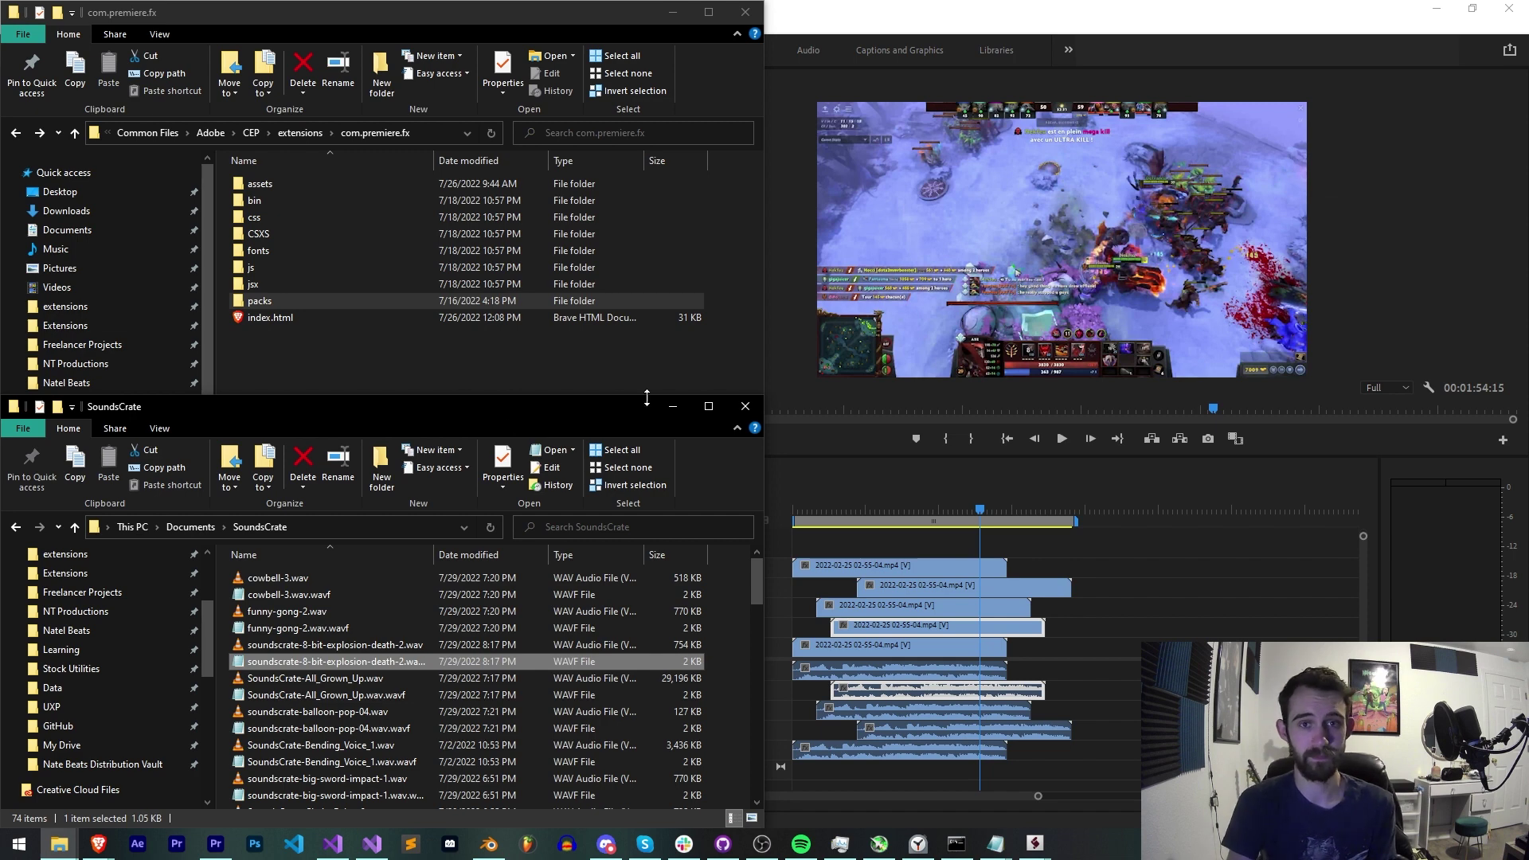
key(alt+Tab)
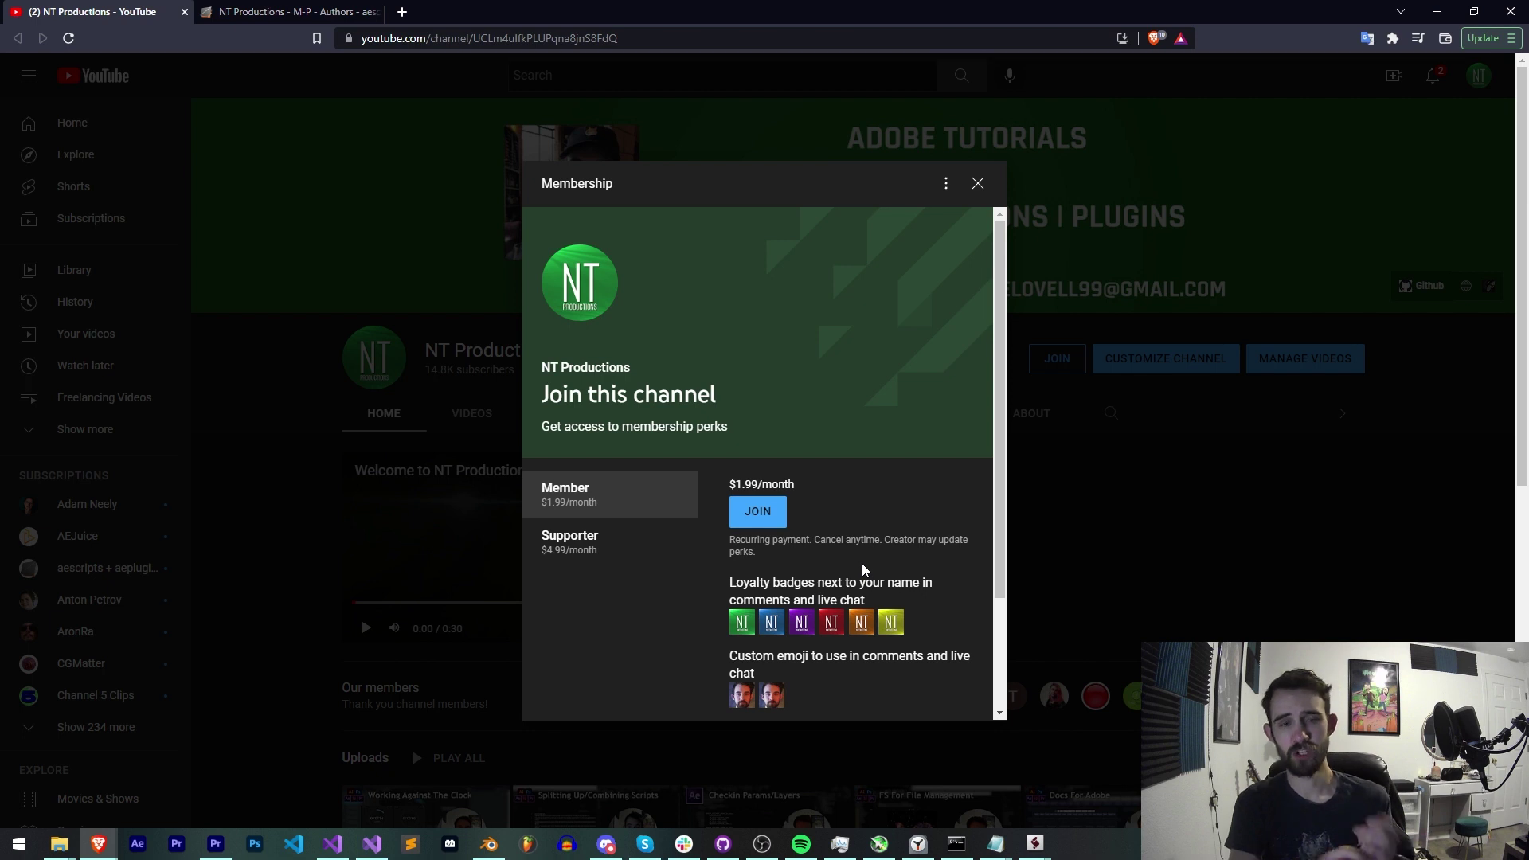
scroll(863, 568, down, 2)
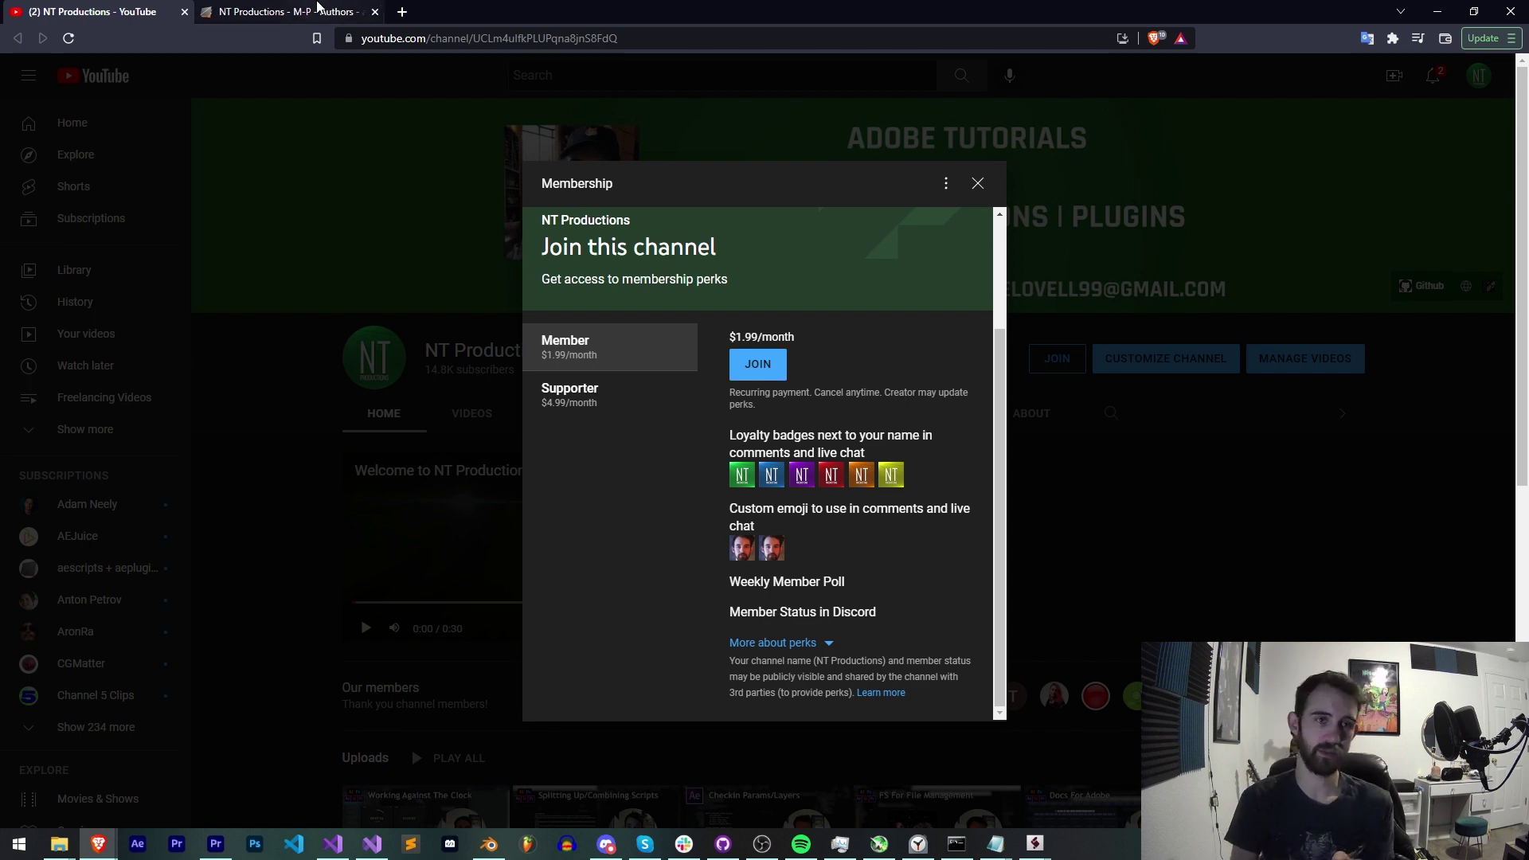
click(299, 11)
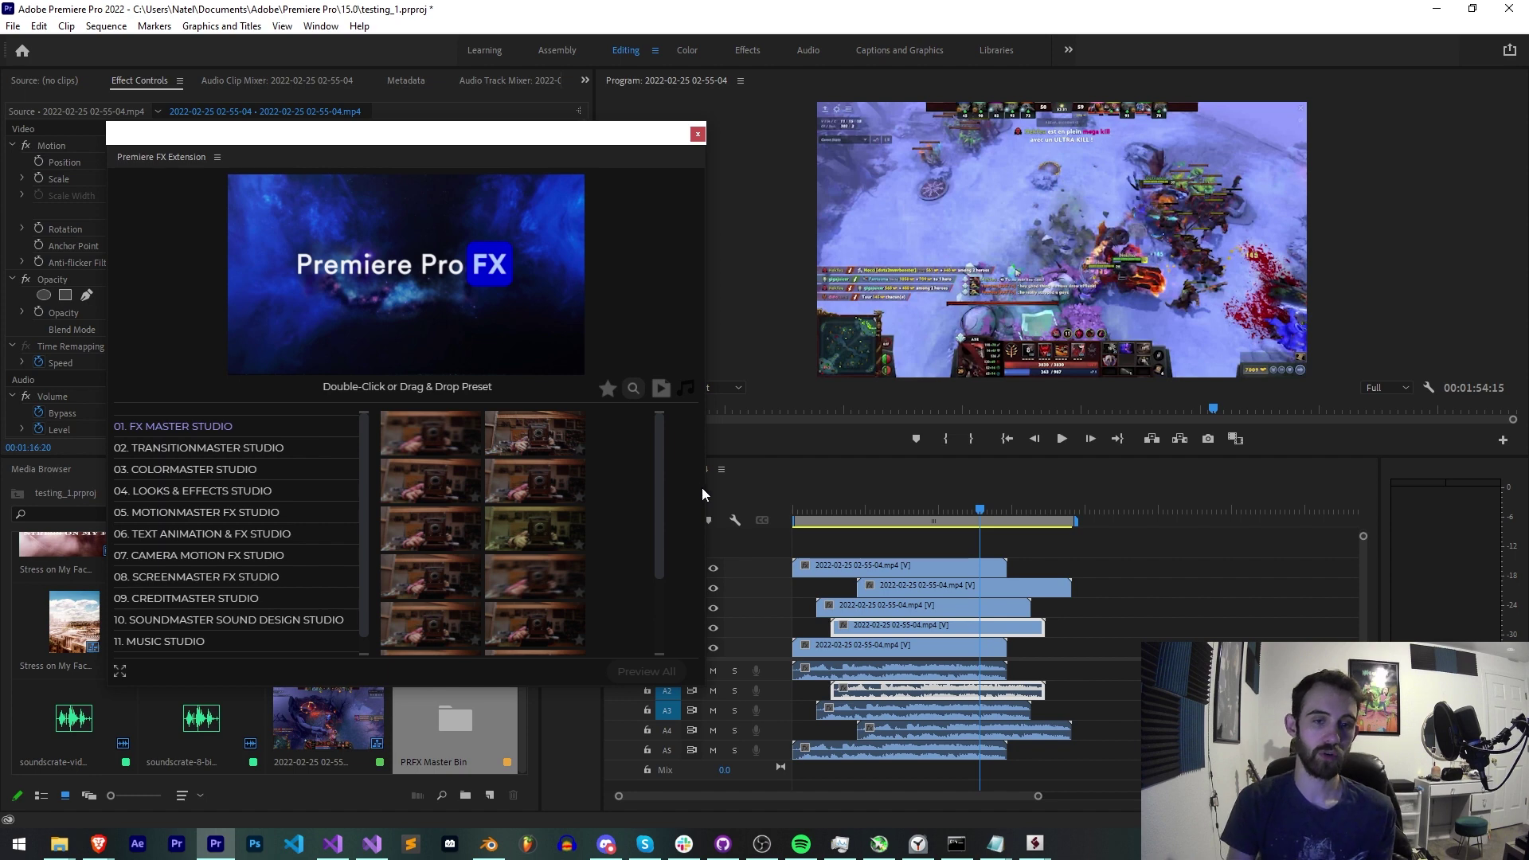
Widen the FX extension panel, show the 06. TEXT ANIMATION & FX STUDIO presets, then bring up com.premiere.fx.
drag(702, 488, 973, 474)
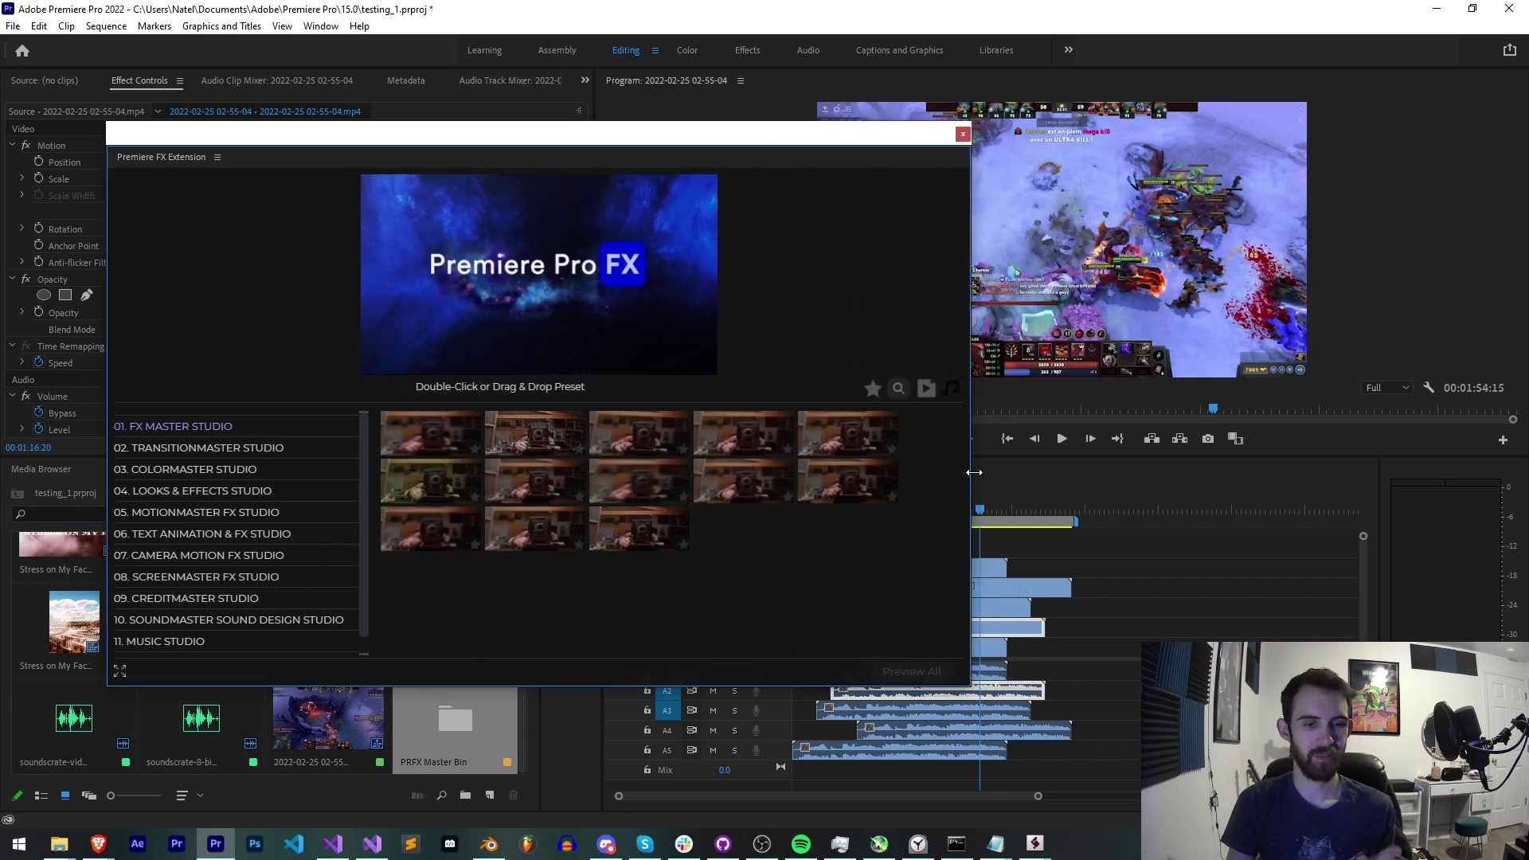
scroll(266, 538, down, 1)
click(263, 517)
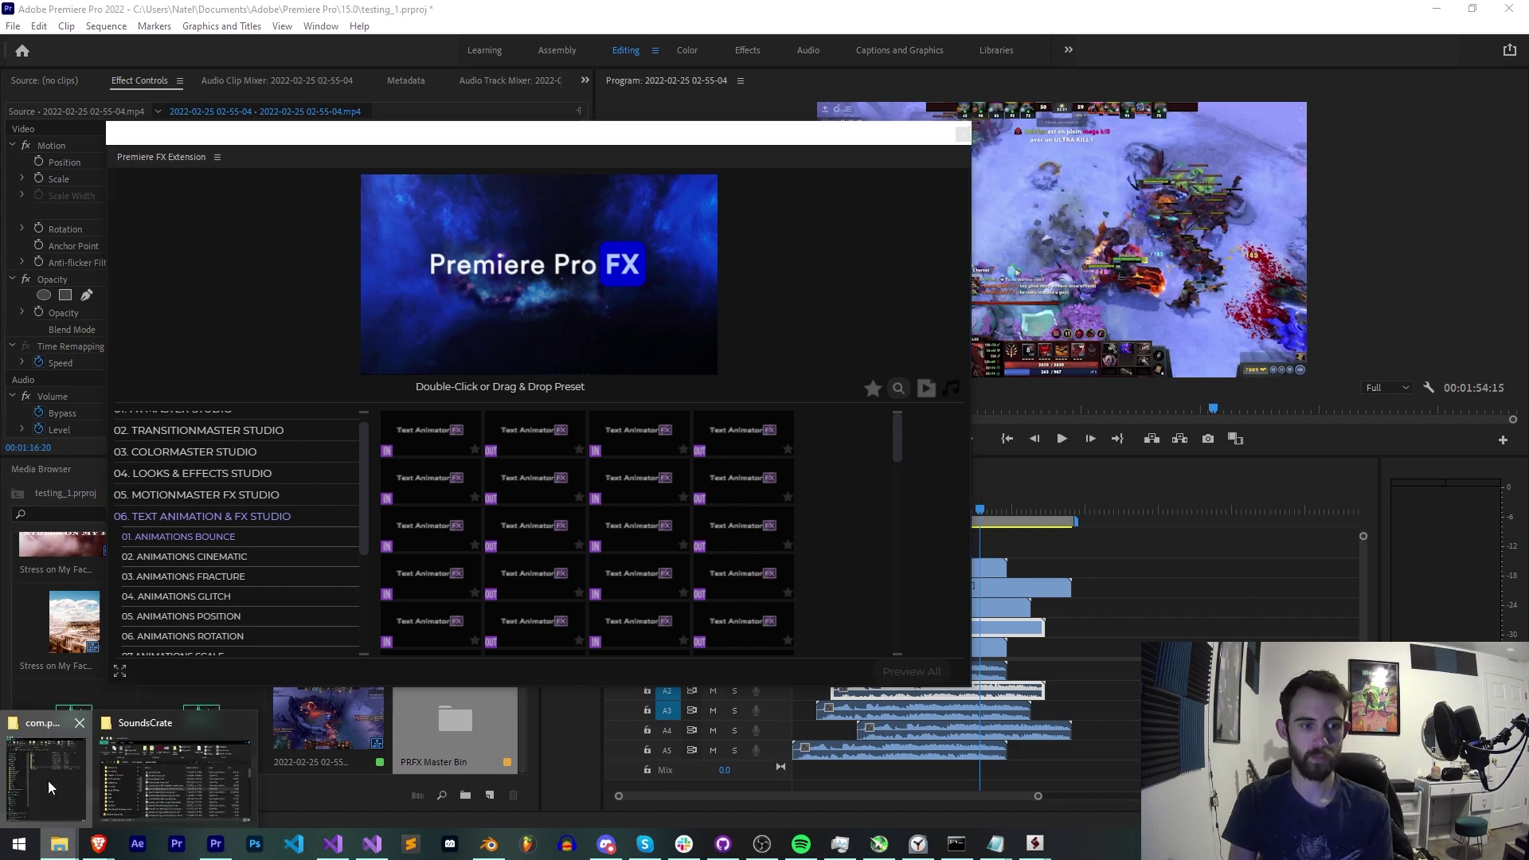
click(59, 844)
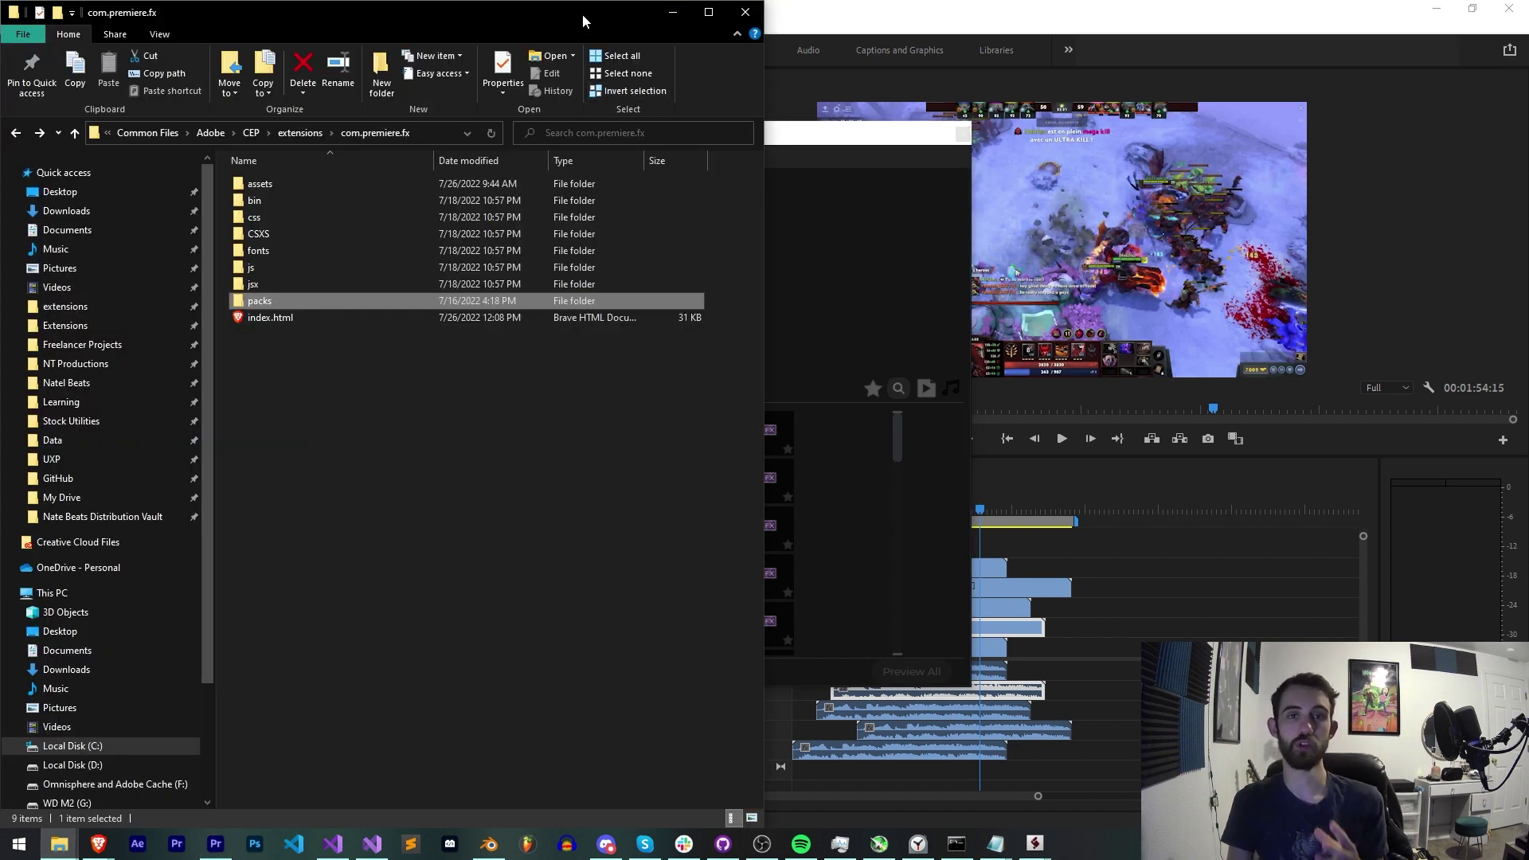
Move the extension folder window down over the editor and open its packs folder.
drag(583, 17, 570, 155)
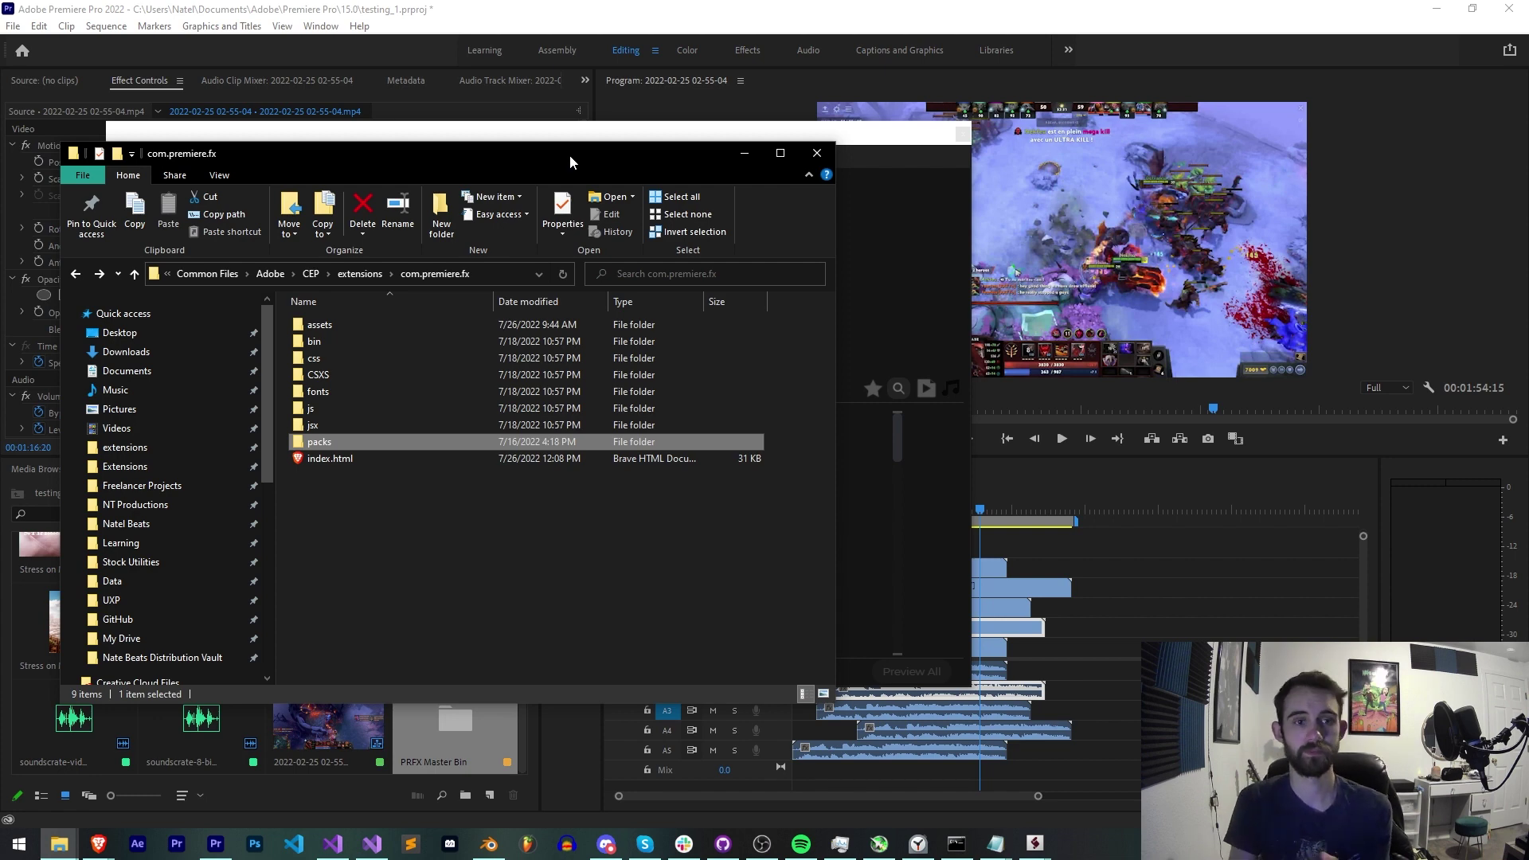
key(ctrl+a)
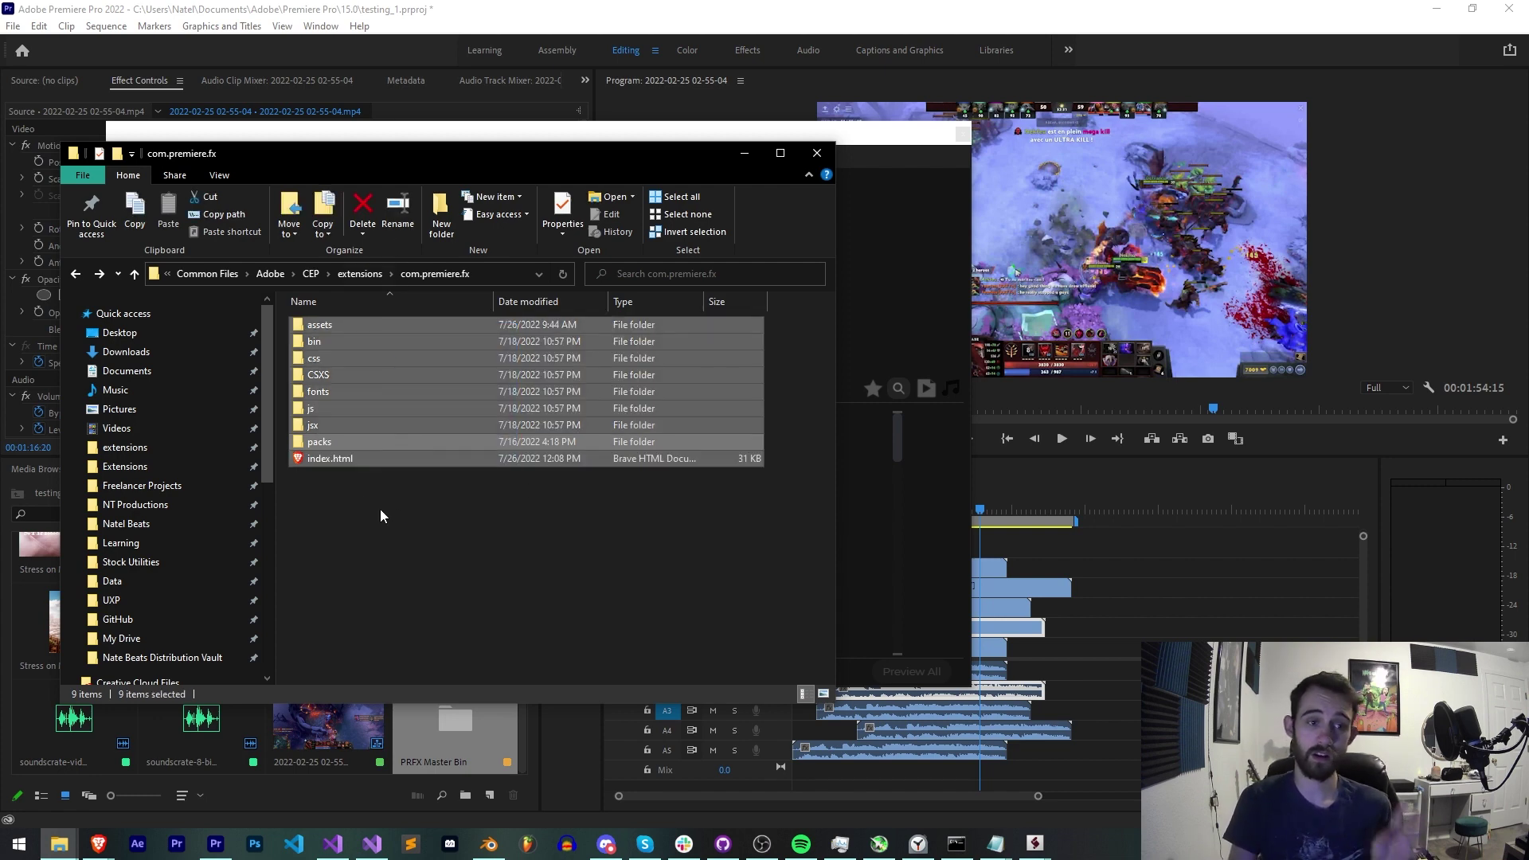
click(327, 428)
click(330, 407)
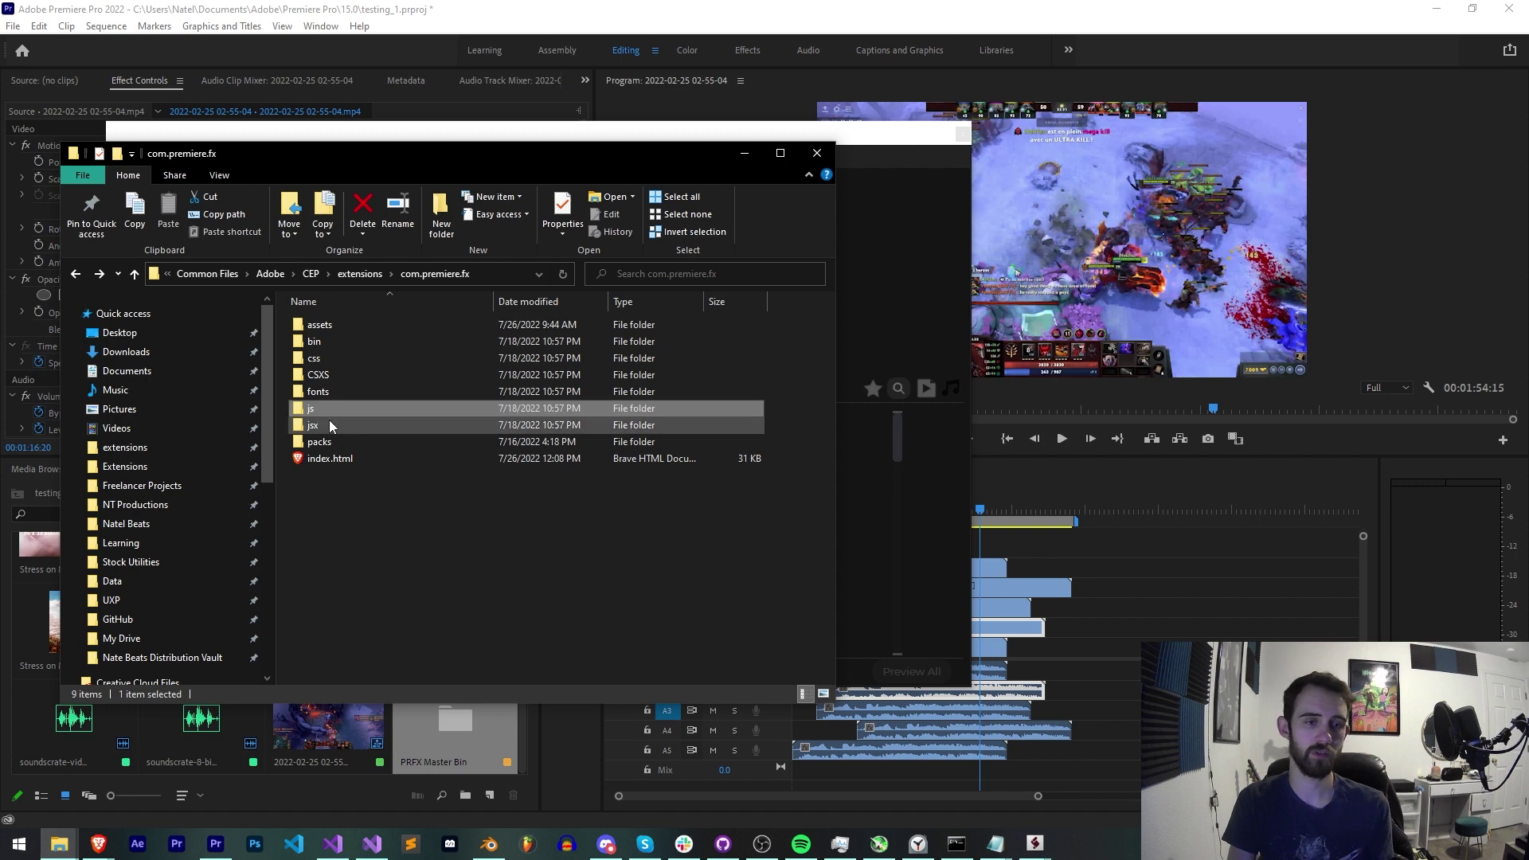
click(336, 445)
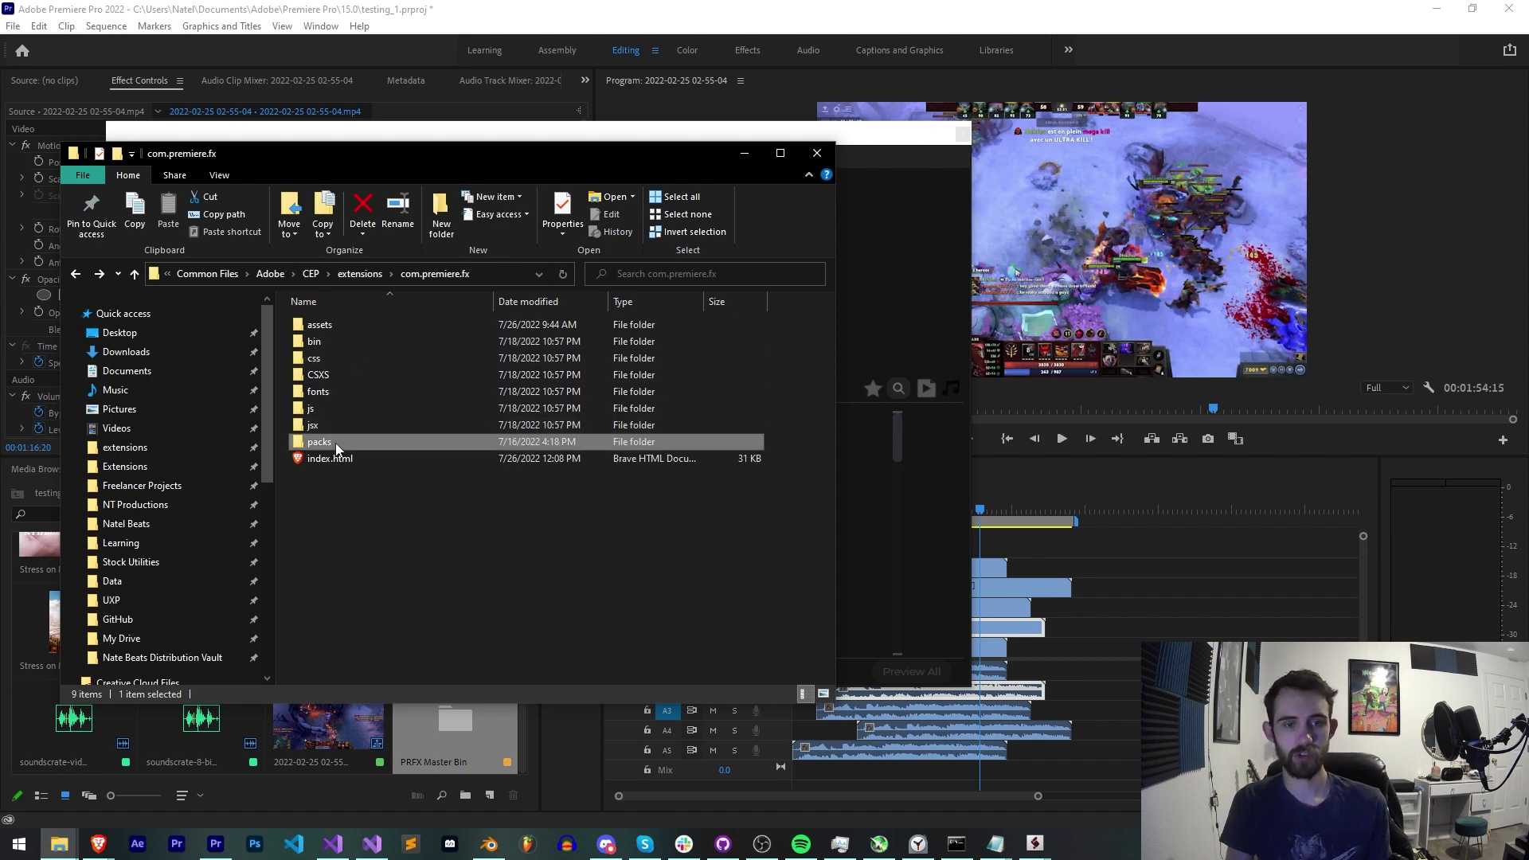
double_click(337, 443)
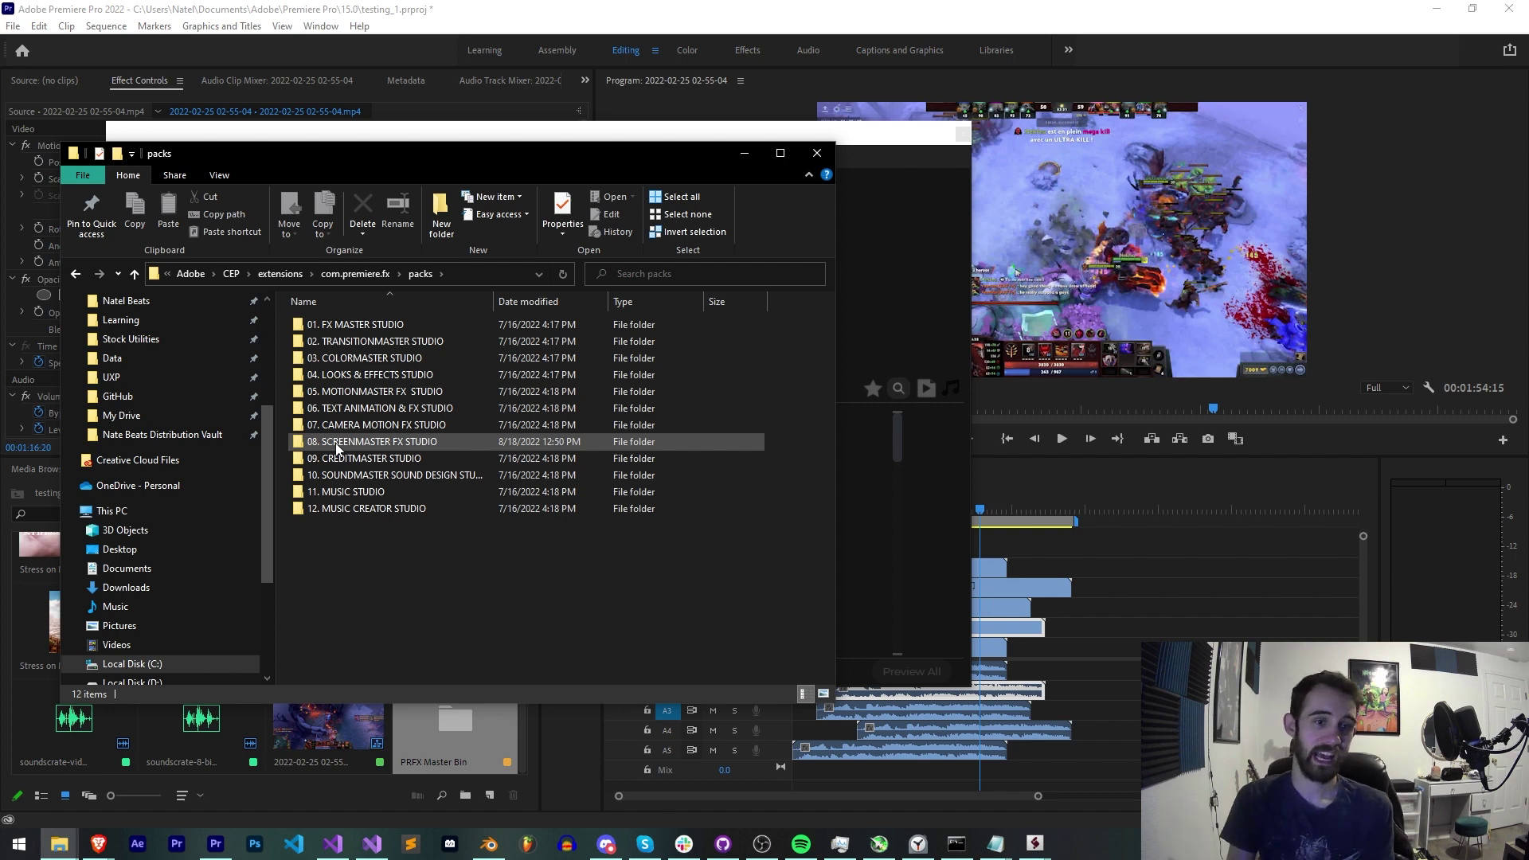
Look inside 01. FX MASTER STUDIO > 01. CAMERA SHAKES, then select all twelve pack folders and show their options.
drag(381, 571, 323, 227)
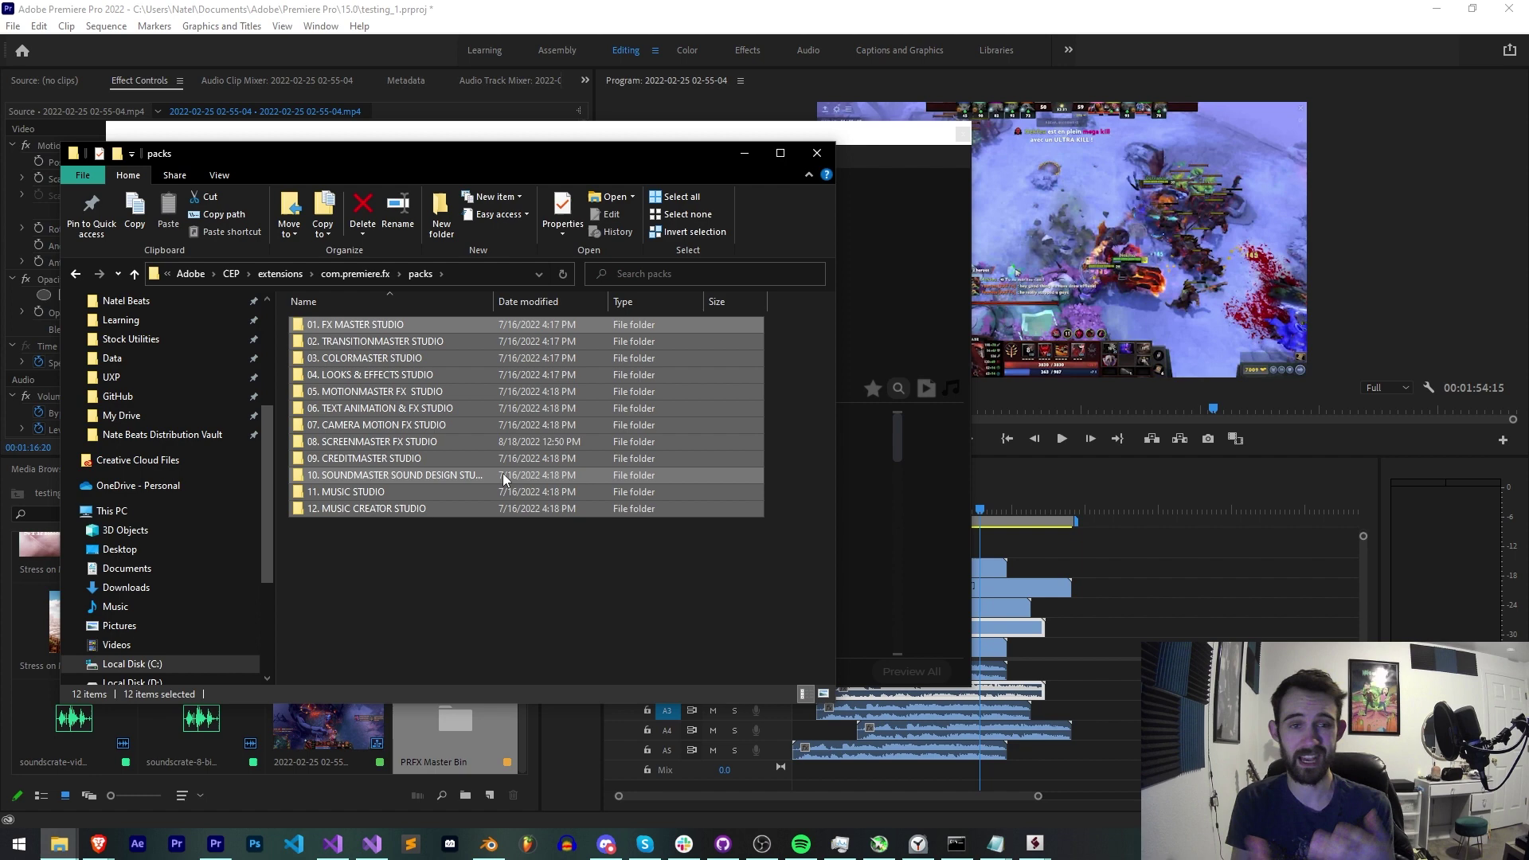
double_click(398, 323)
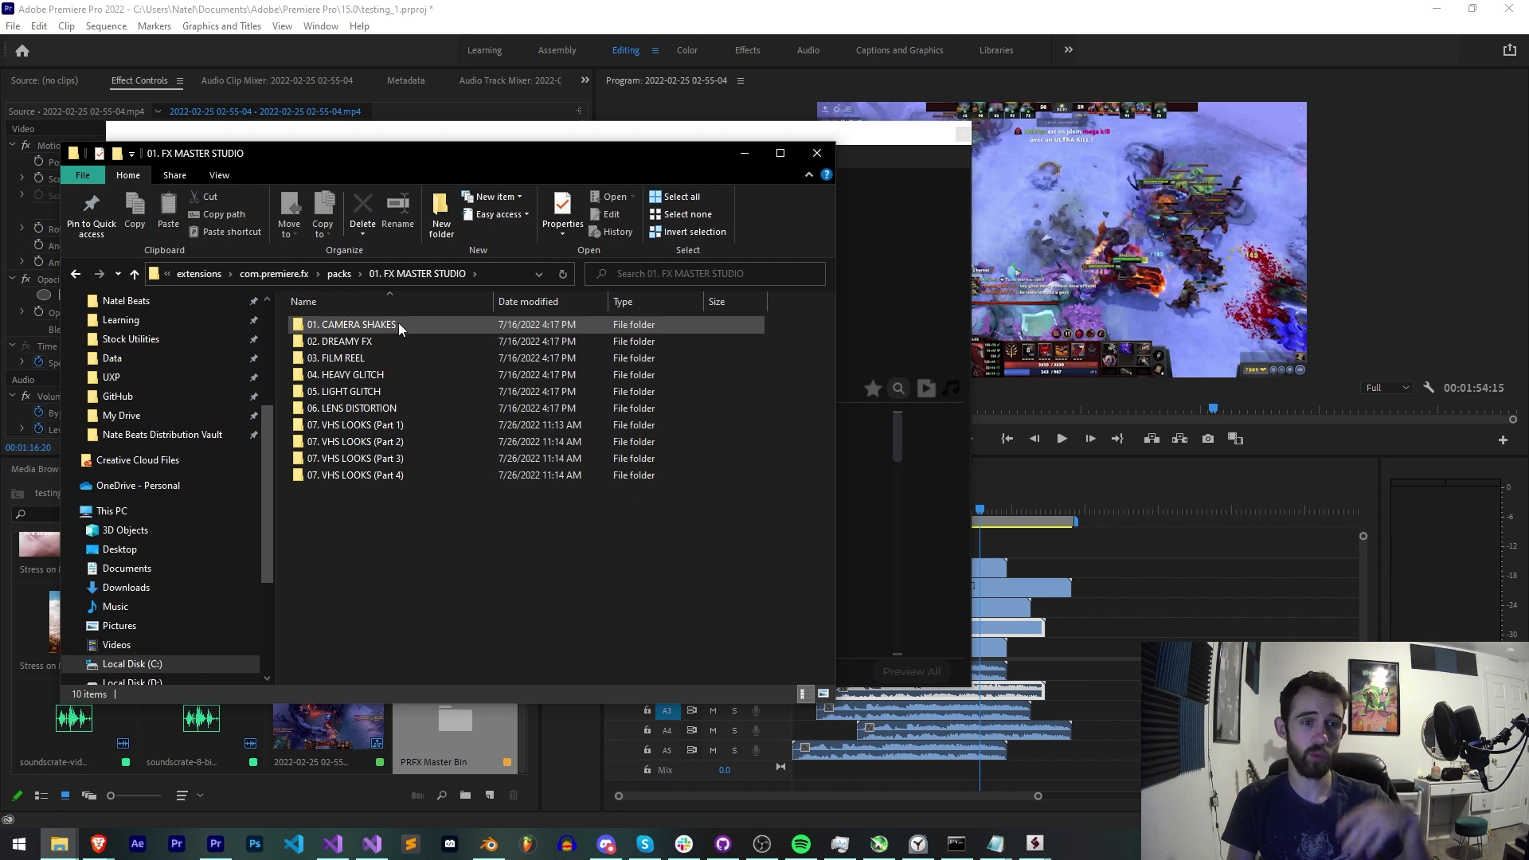
double_click(398, 323)
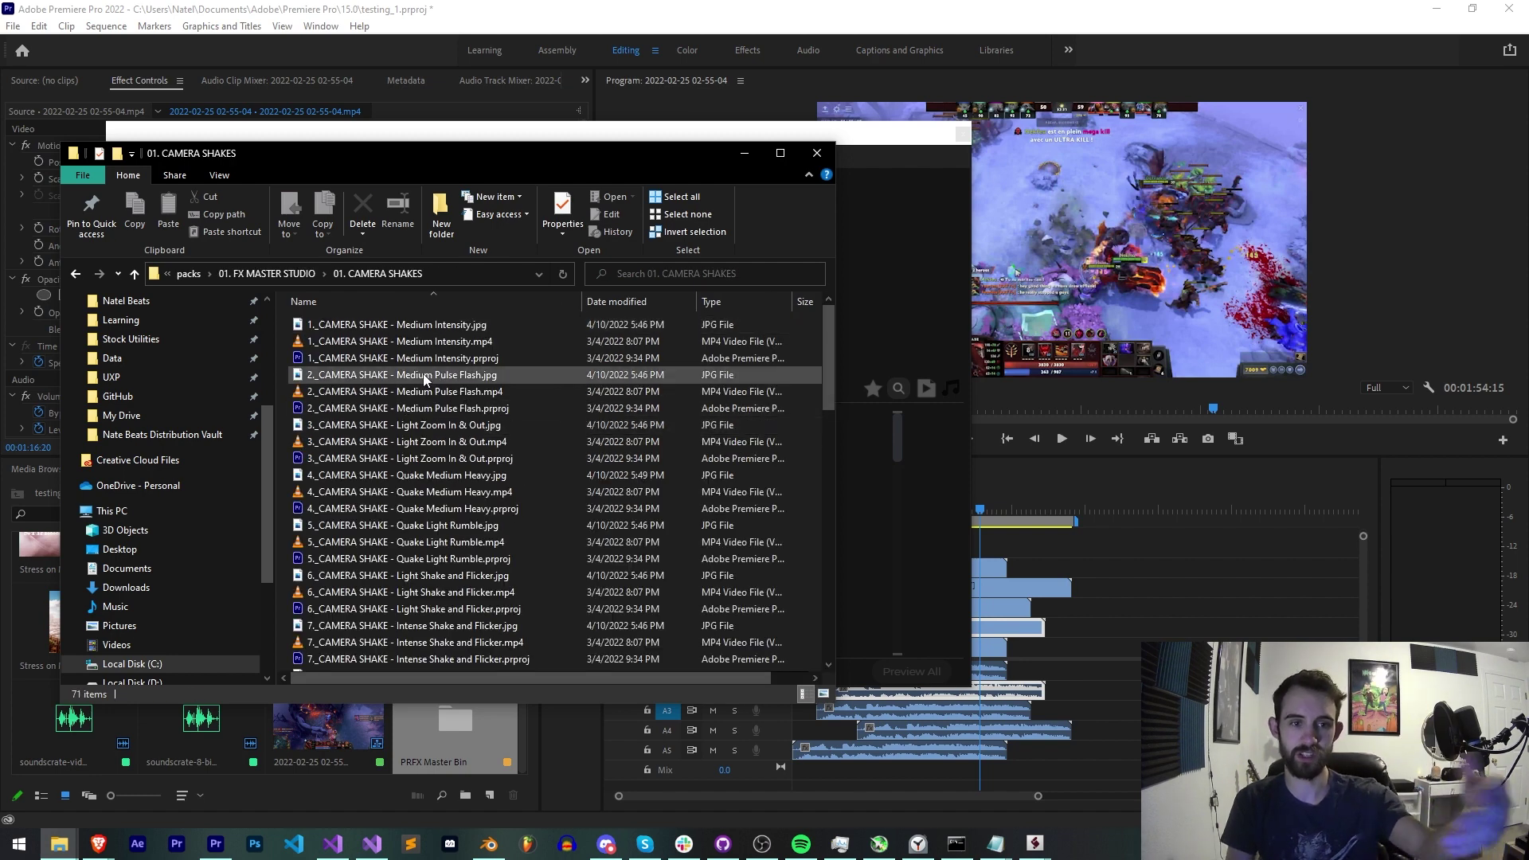
key(alt+Up)
key(alt+Up)
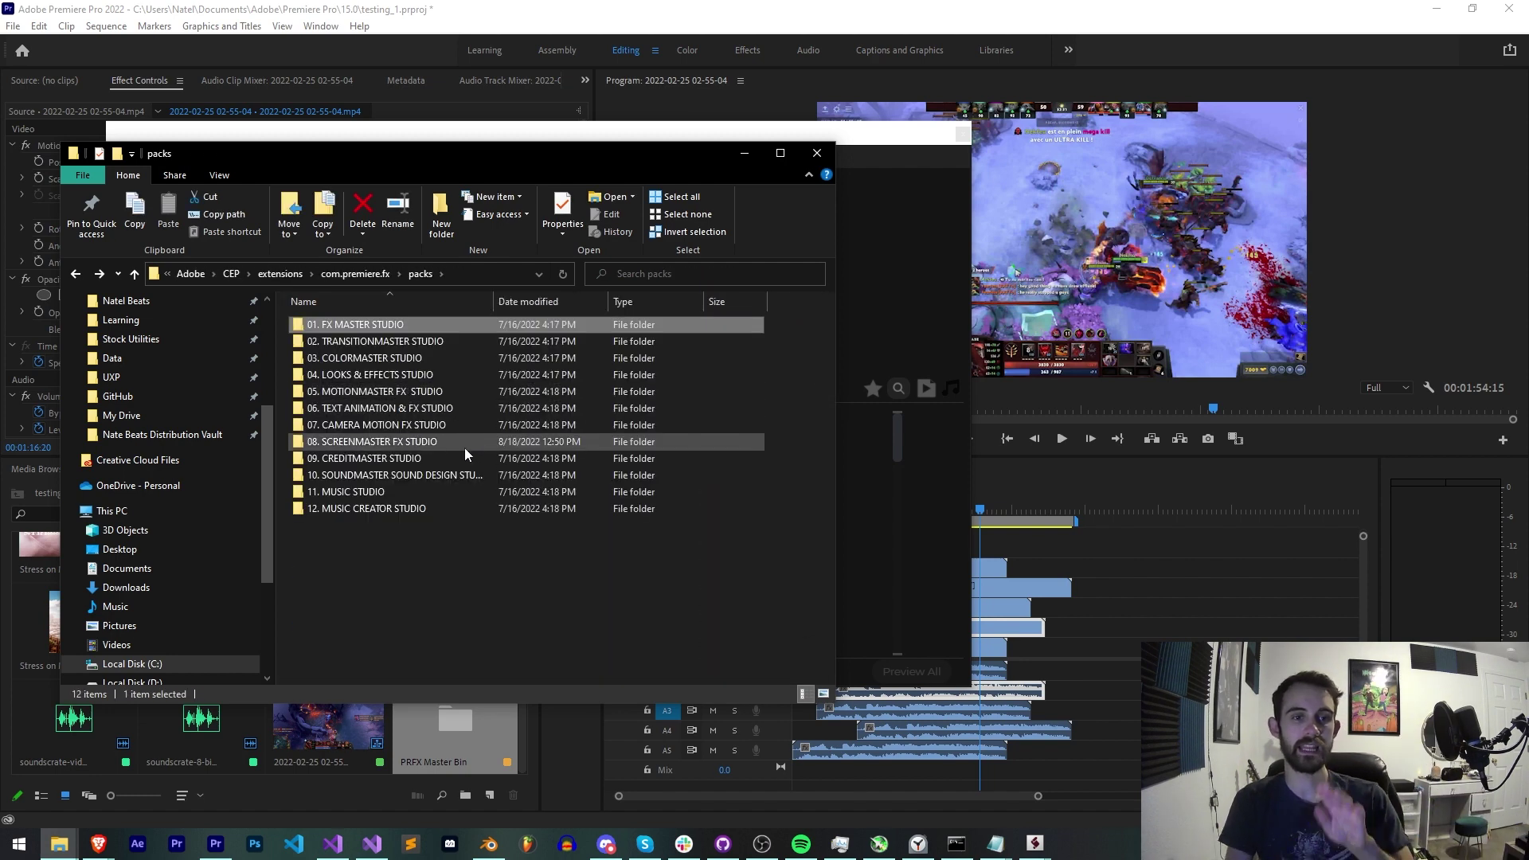
key(ctrl+a)
right_click(390, 341)
click(441, 731)
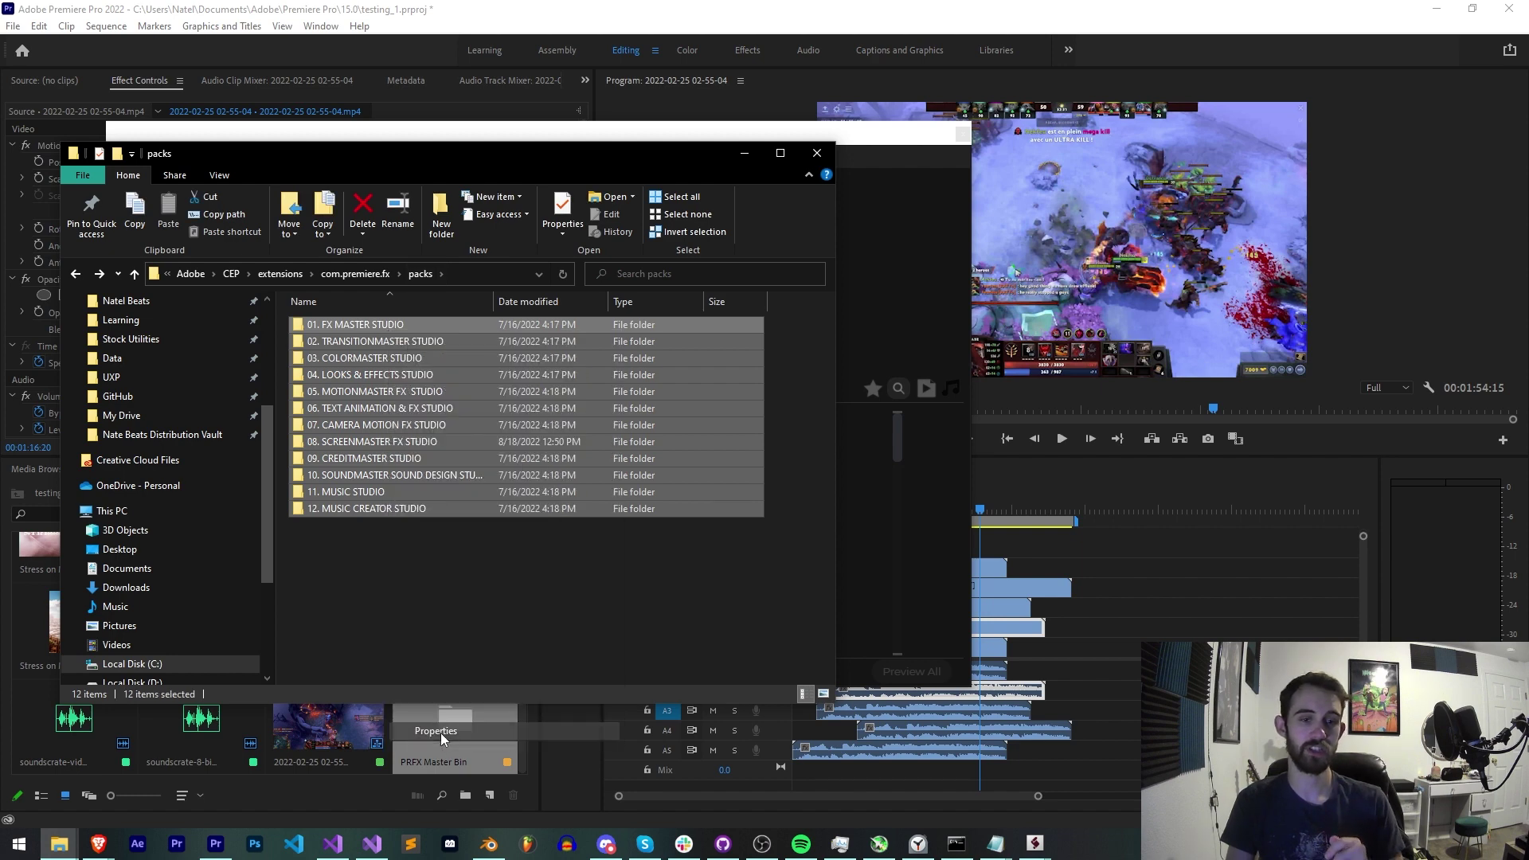
drag(607, 297, 679, 294)
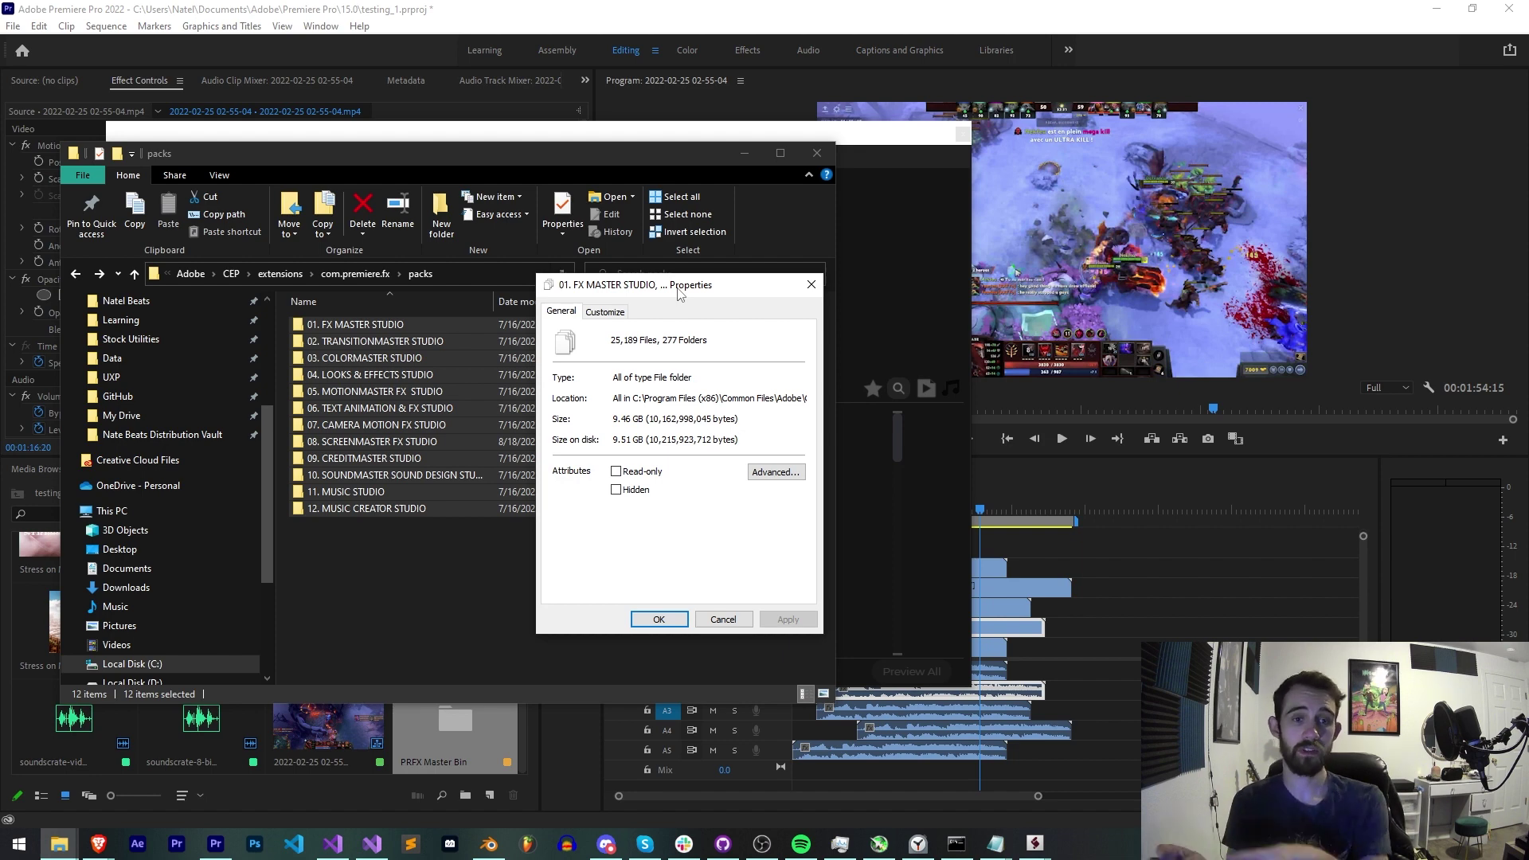
drag(680, 295, 667, 305)
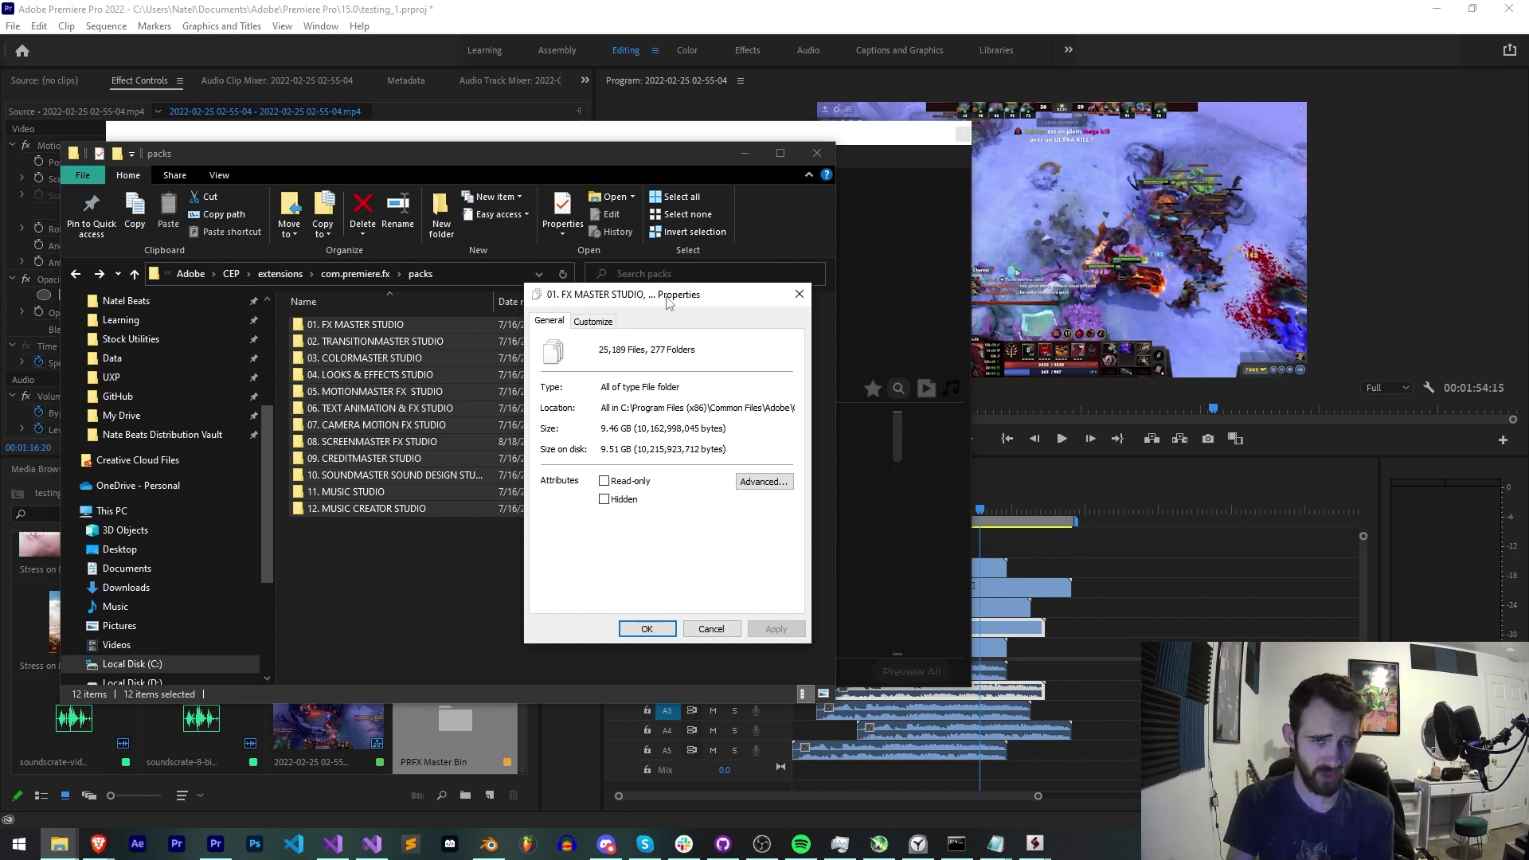
drag(667, 302, 719, 300)
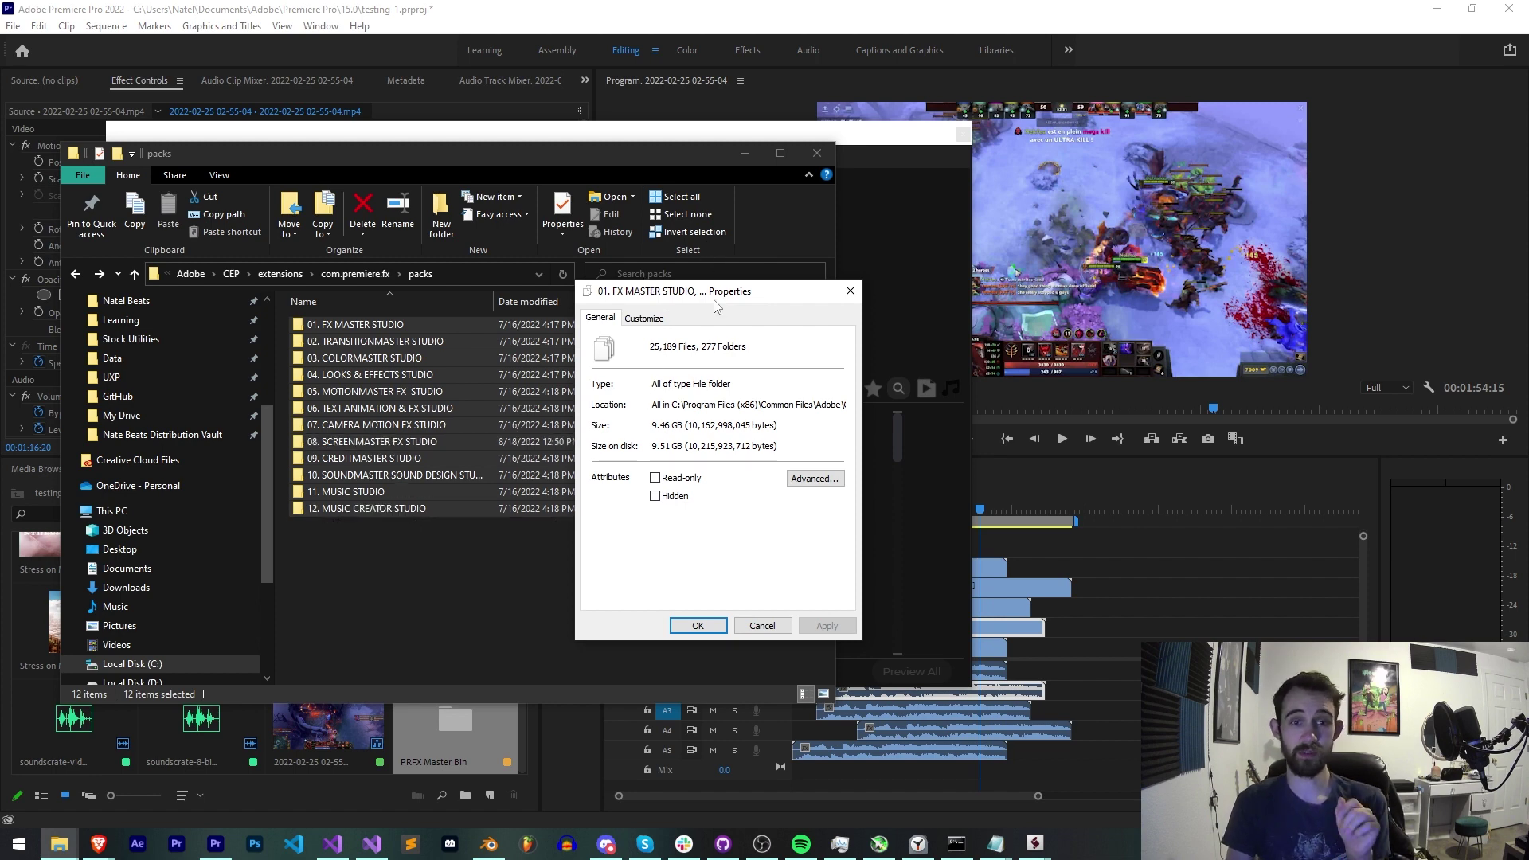
drag(653, 292, 584, 304)
key(Escape)
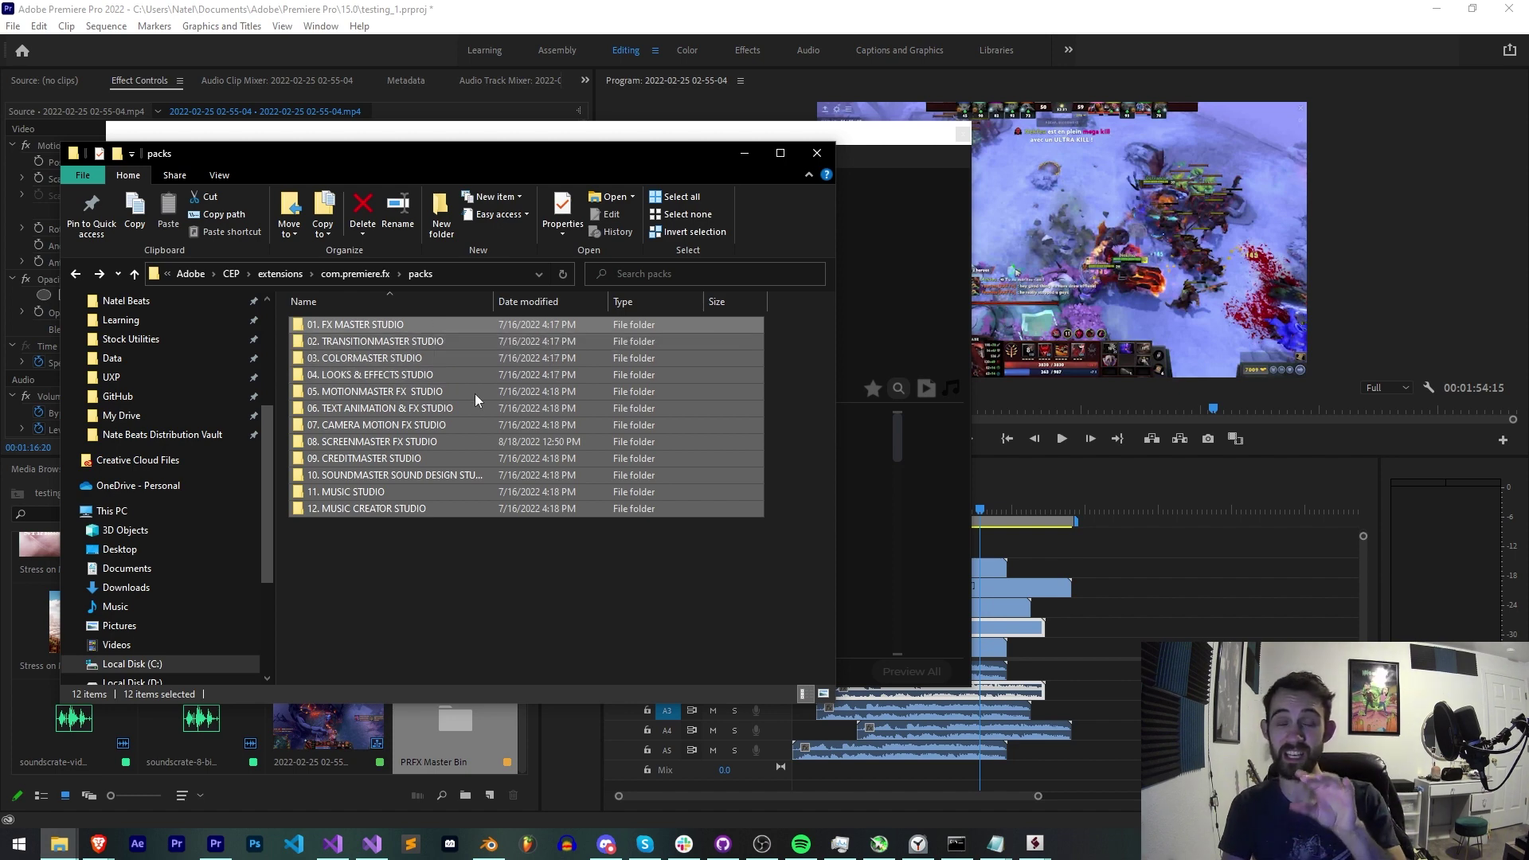
Open 01. FX MASTER STUDIO > 01. CAMERA SHAKES and inspect the Medium Pulse Flash preset files.
drag(549, 623, 423, 298)
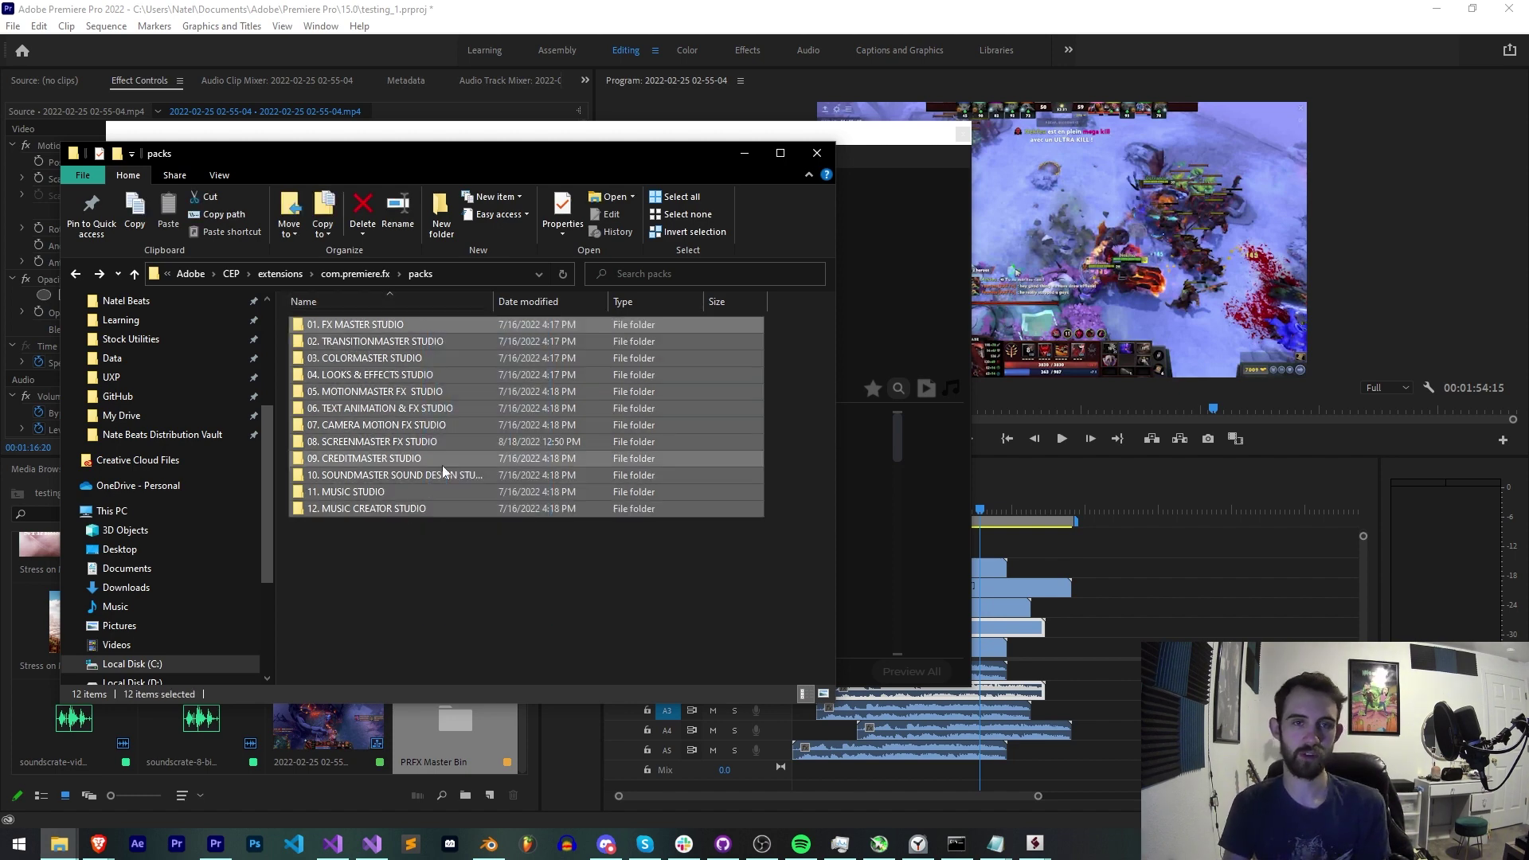
drag(547, 585, 363, 319)
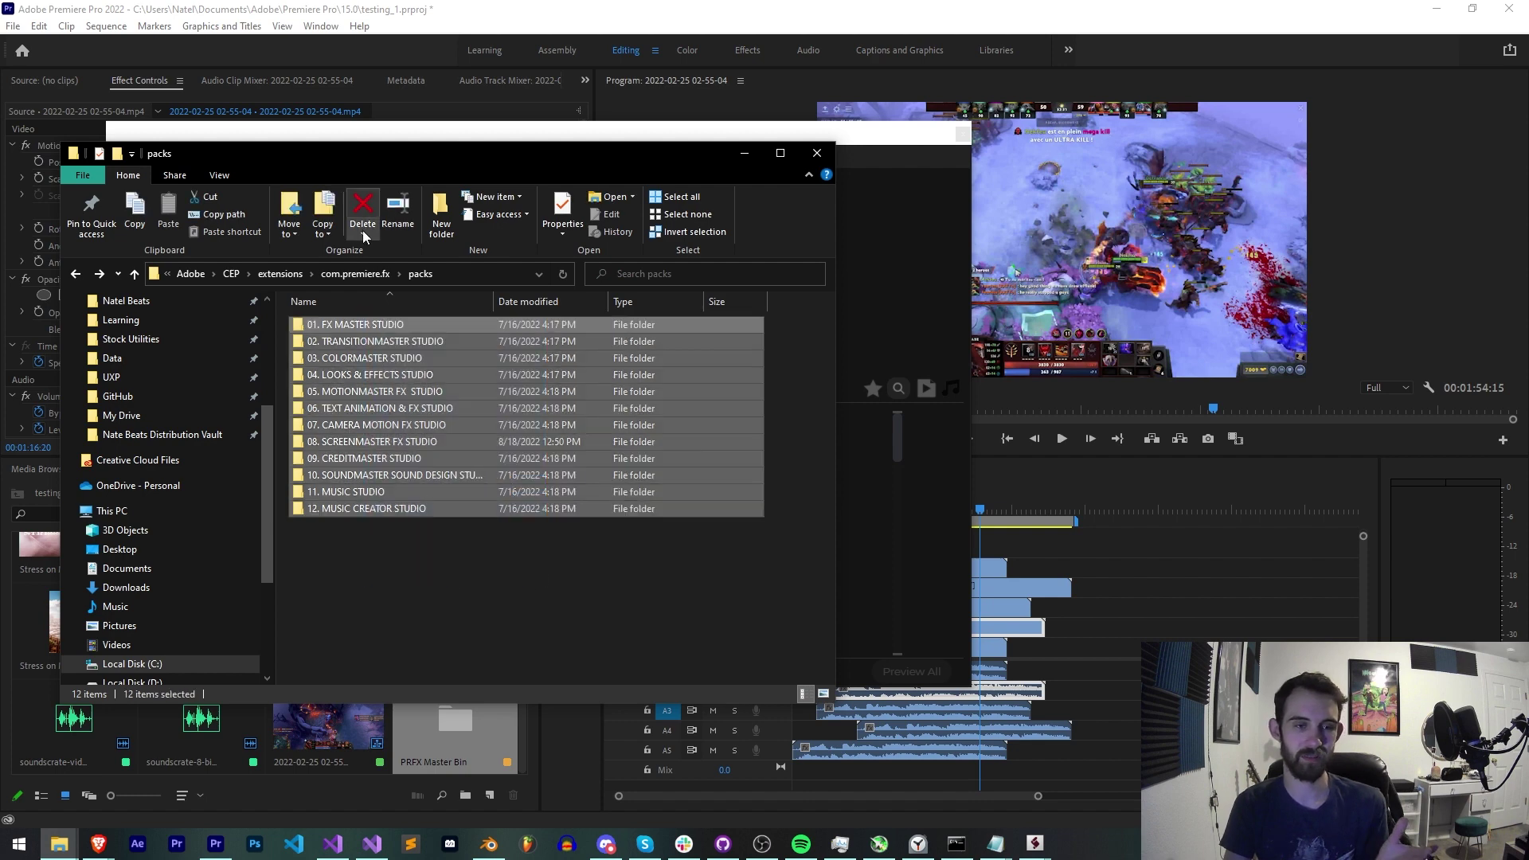
double_click(385, 325)
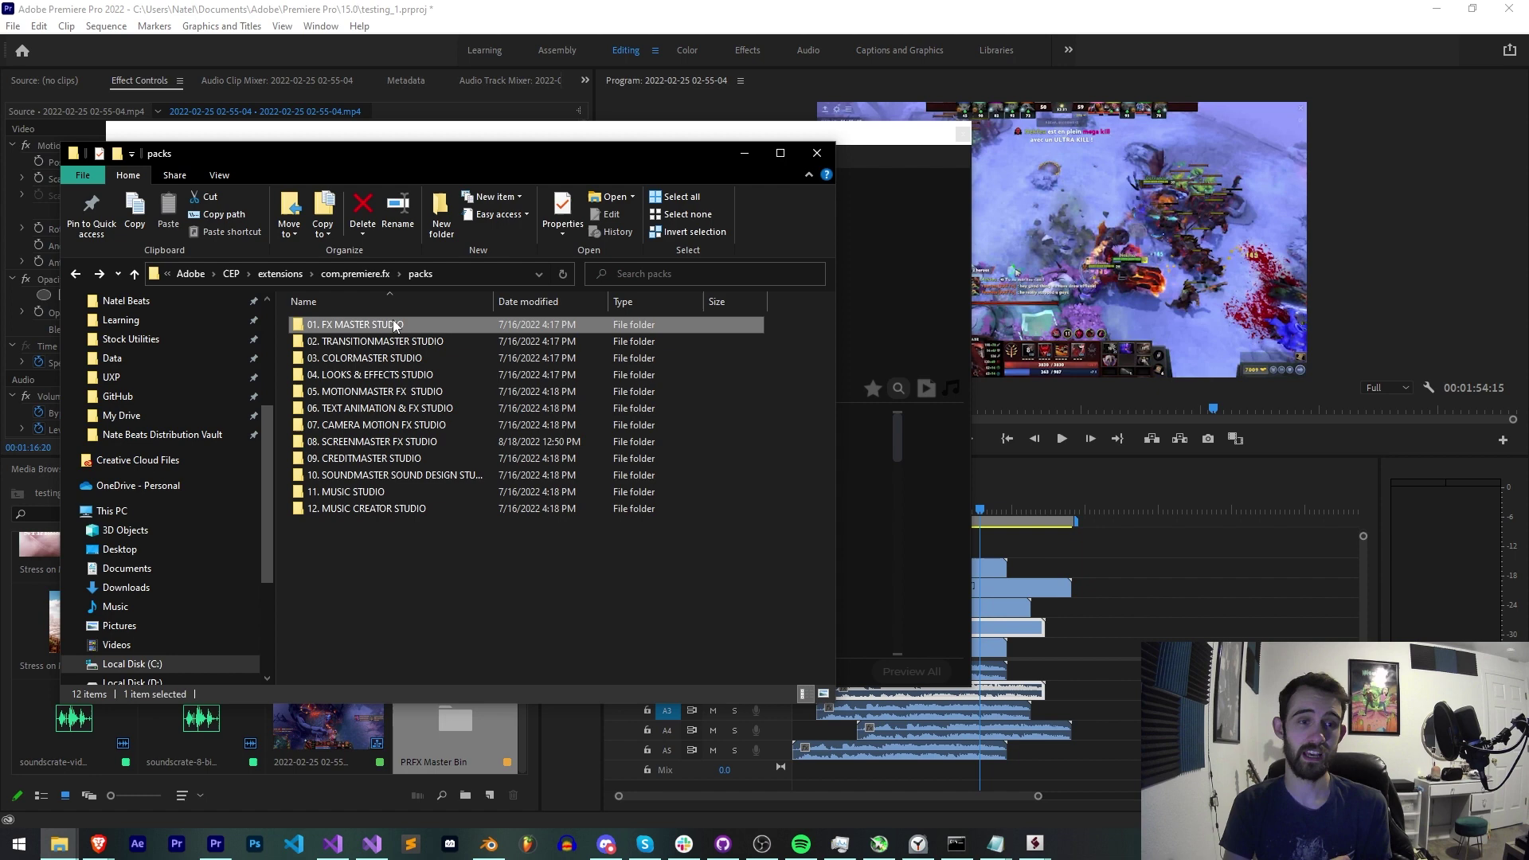
double_click(389, 324)
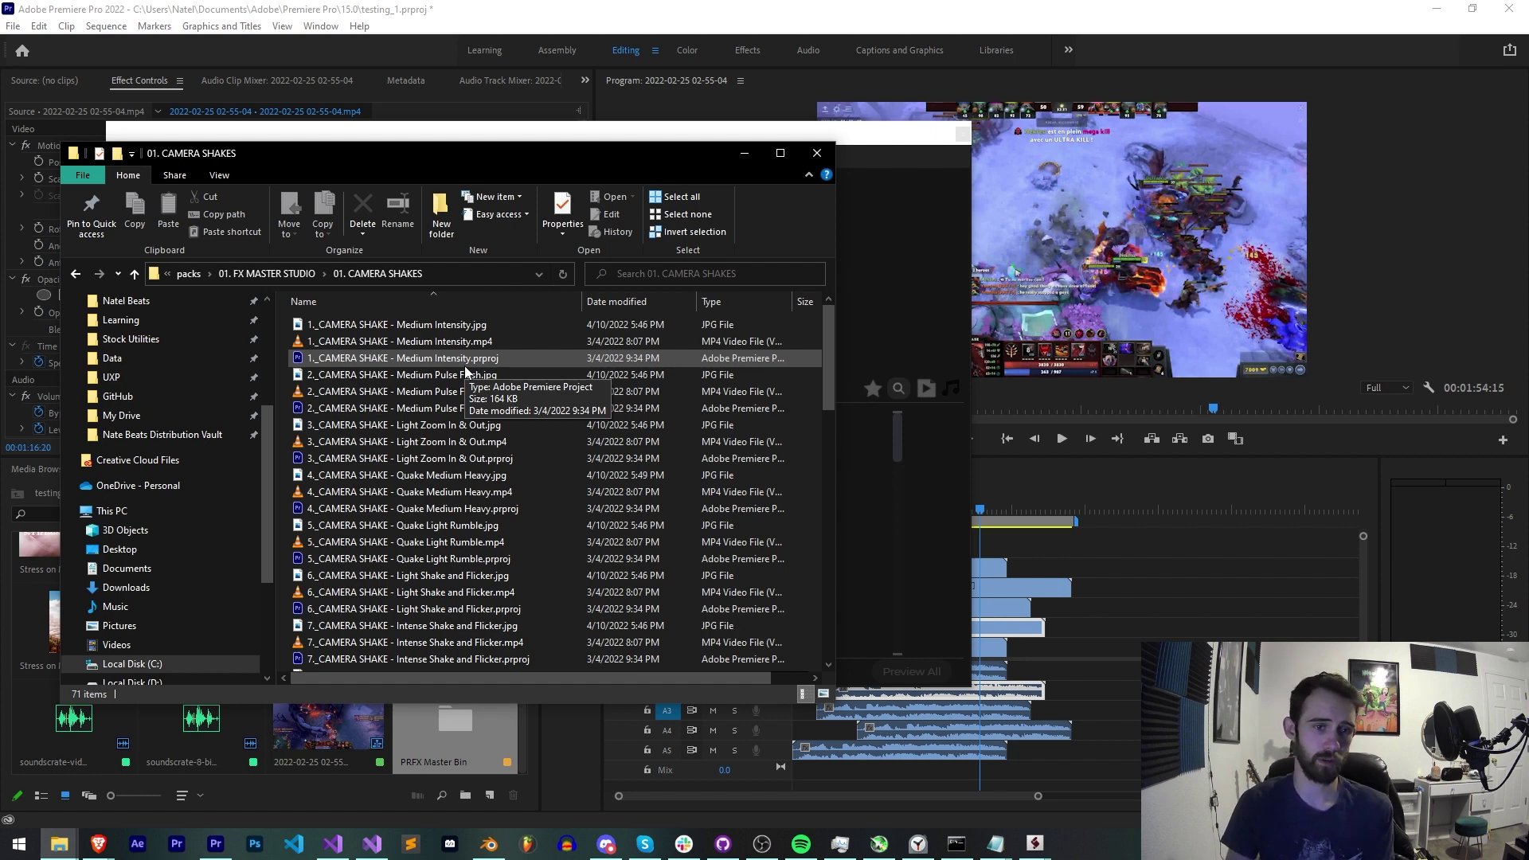
scroll(470, 351, down, 1)
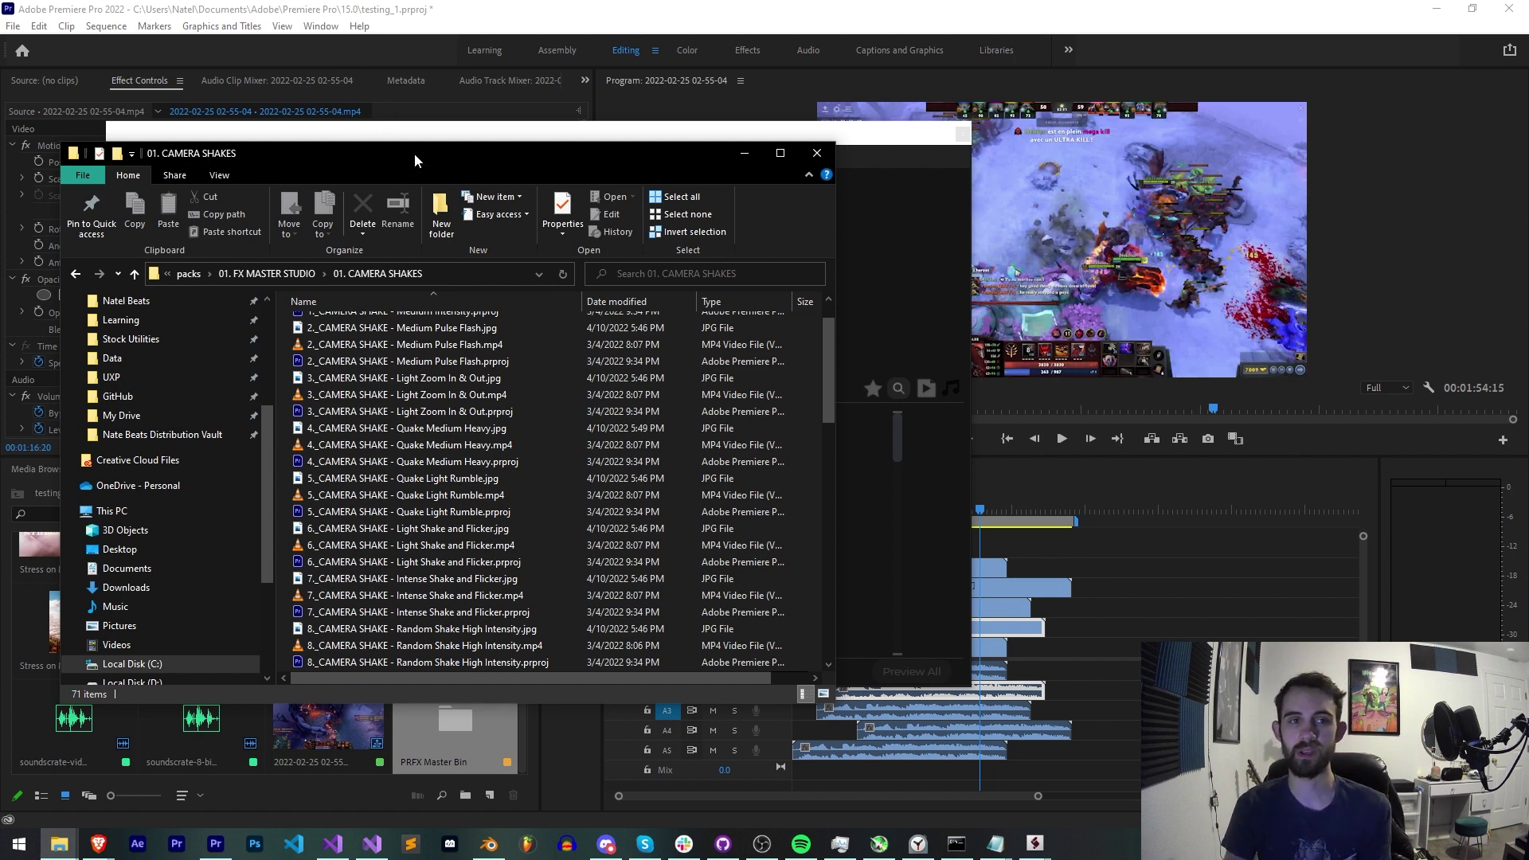
drag(414, 156, 499, 132)
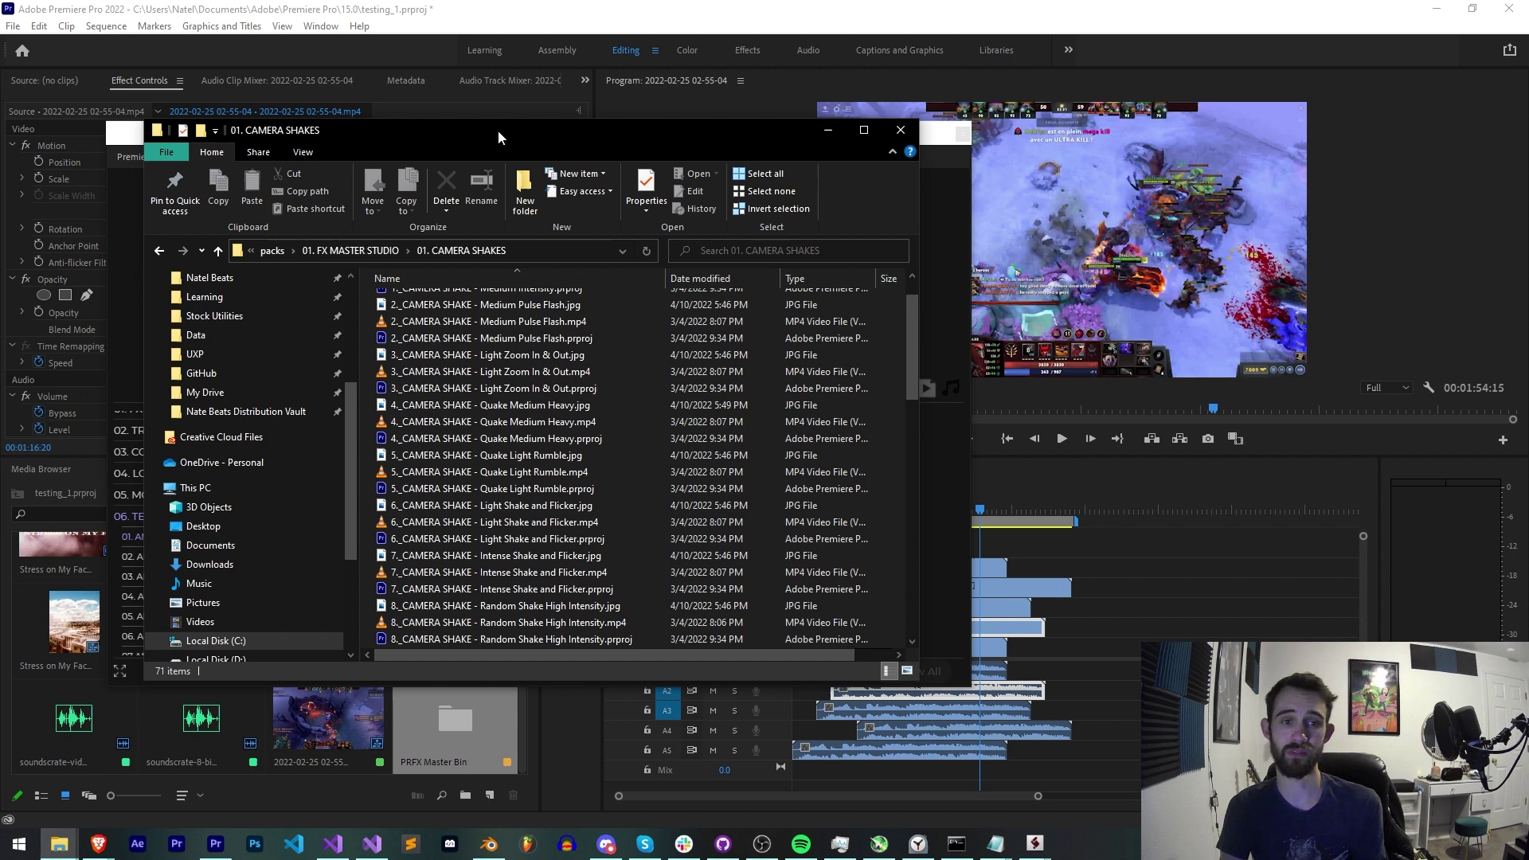
click(652, 338)
scroll(637, 341, up, 1)
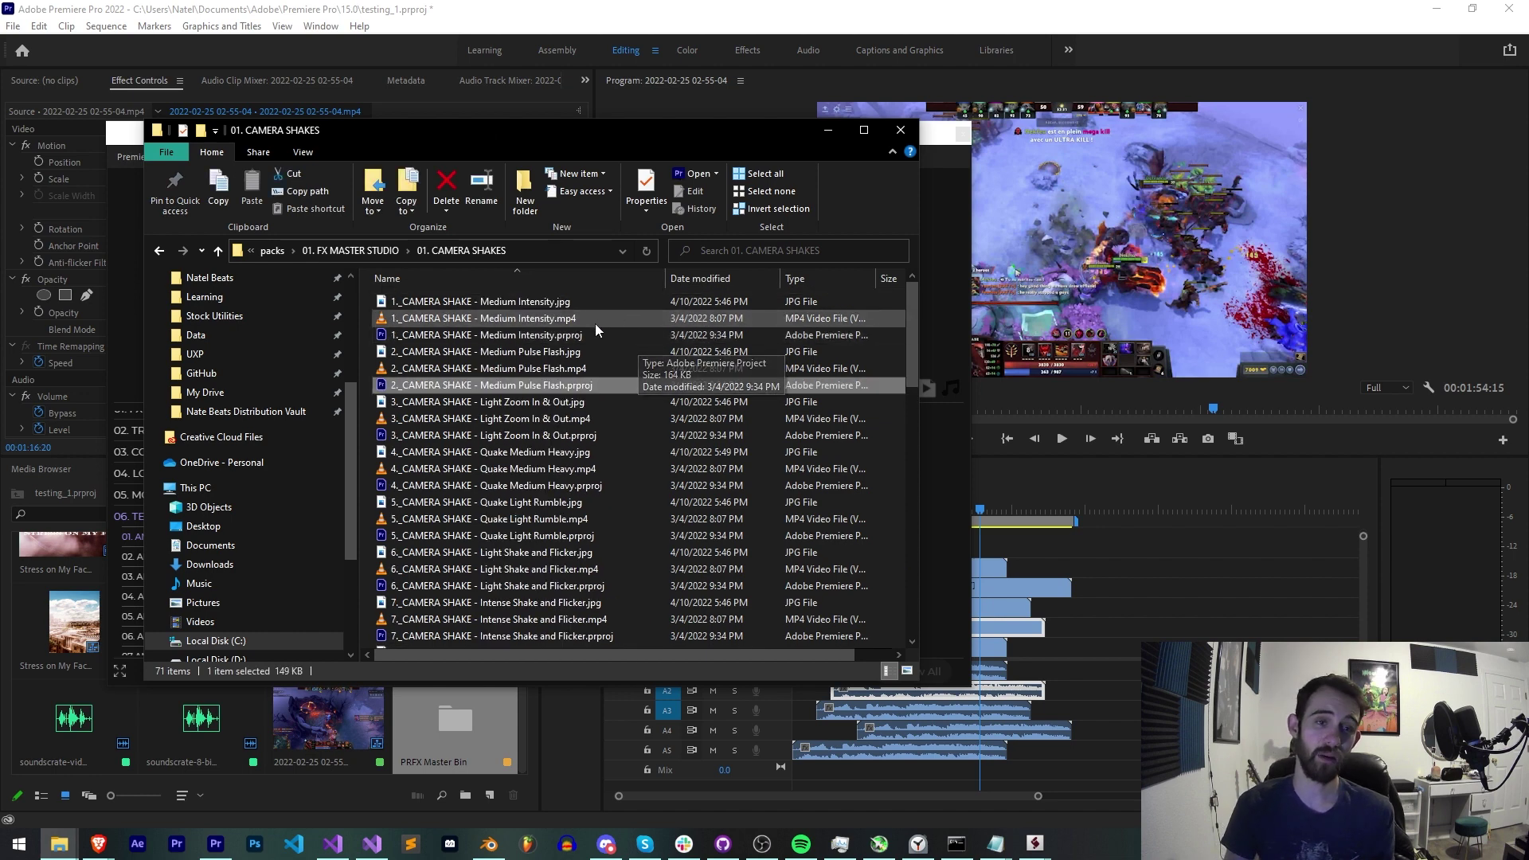
click(558, 302)
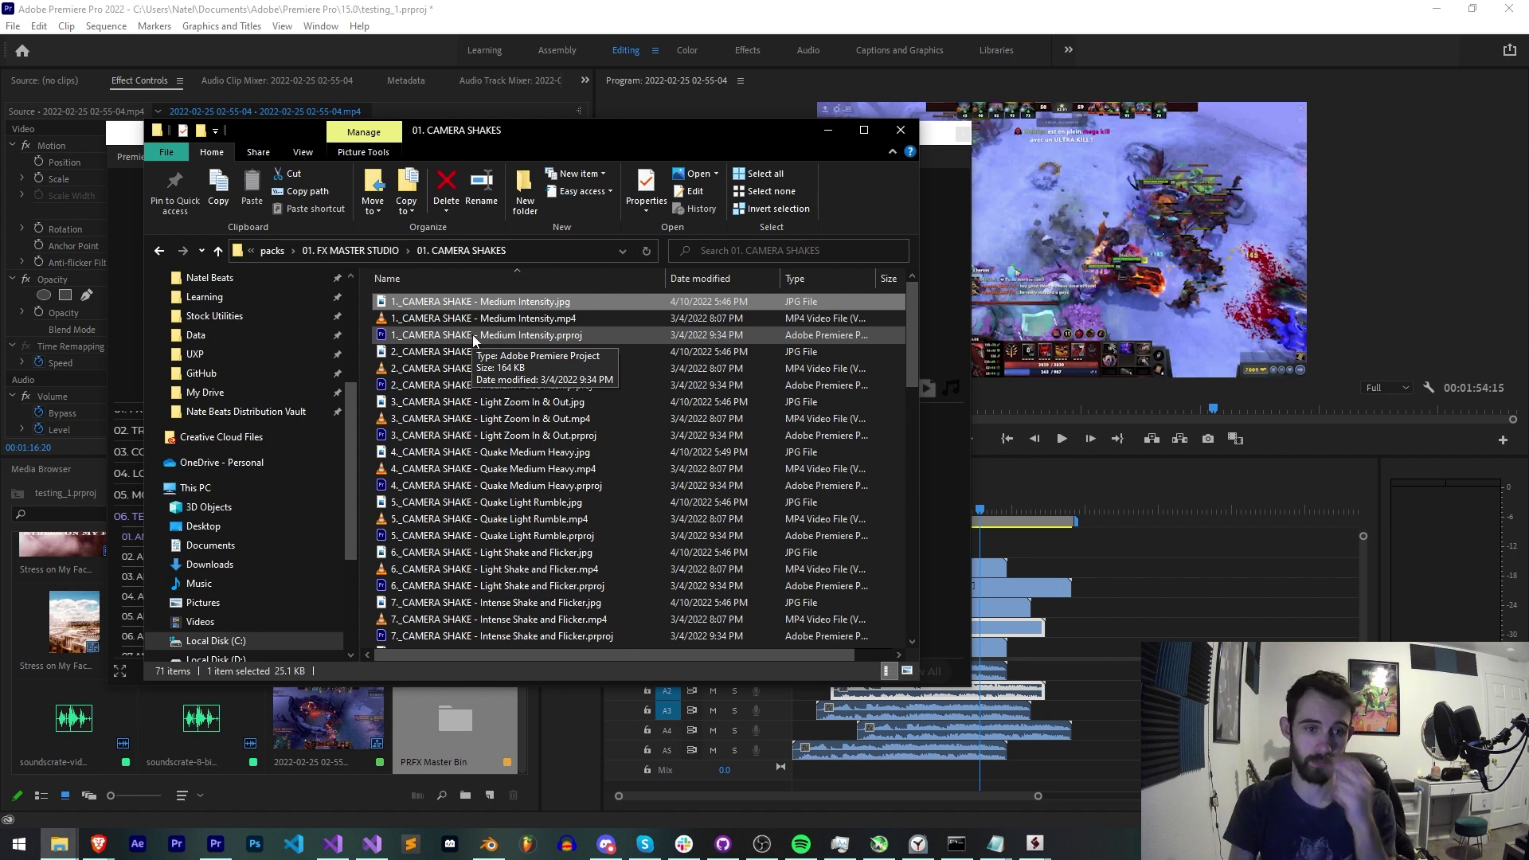
Return to the packs folder, select the twelve pack folders, then switch to the SoundsCrate window.
click(273, 250)
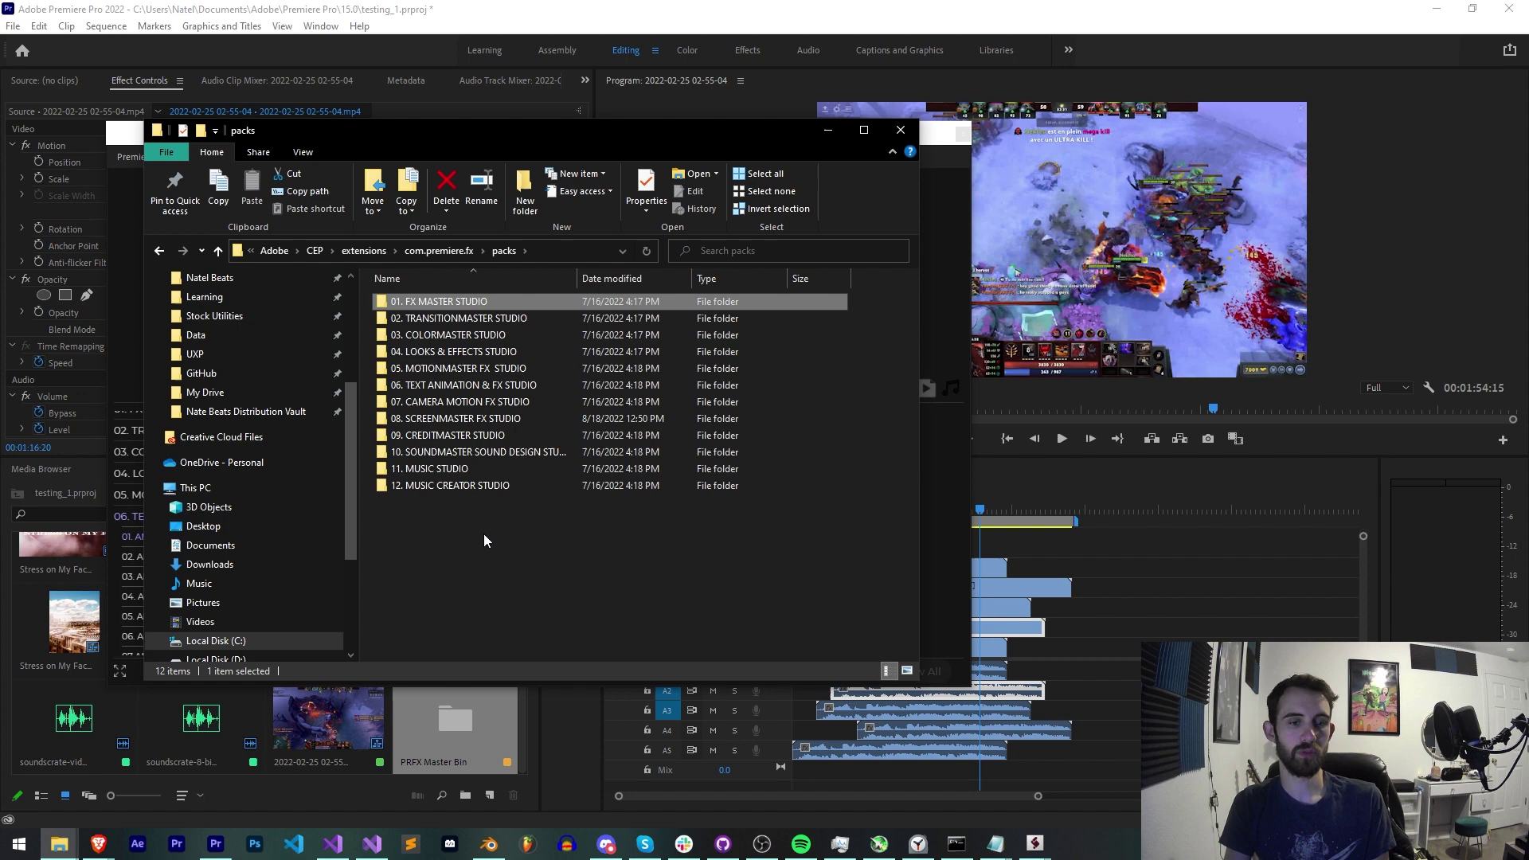
drag(484, 534, 403, 256)
click(860, 592)
drag(860, 590, 556, 300)
click(757, 561)
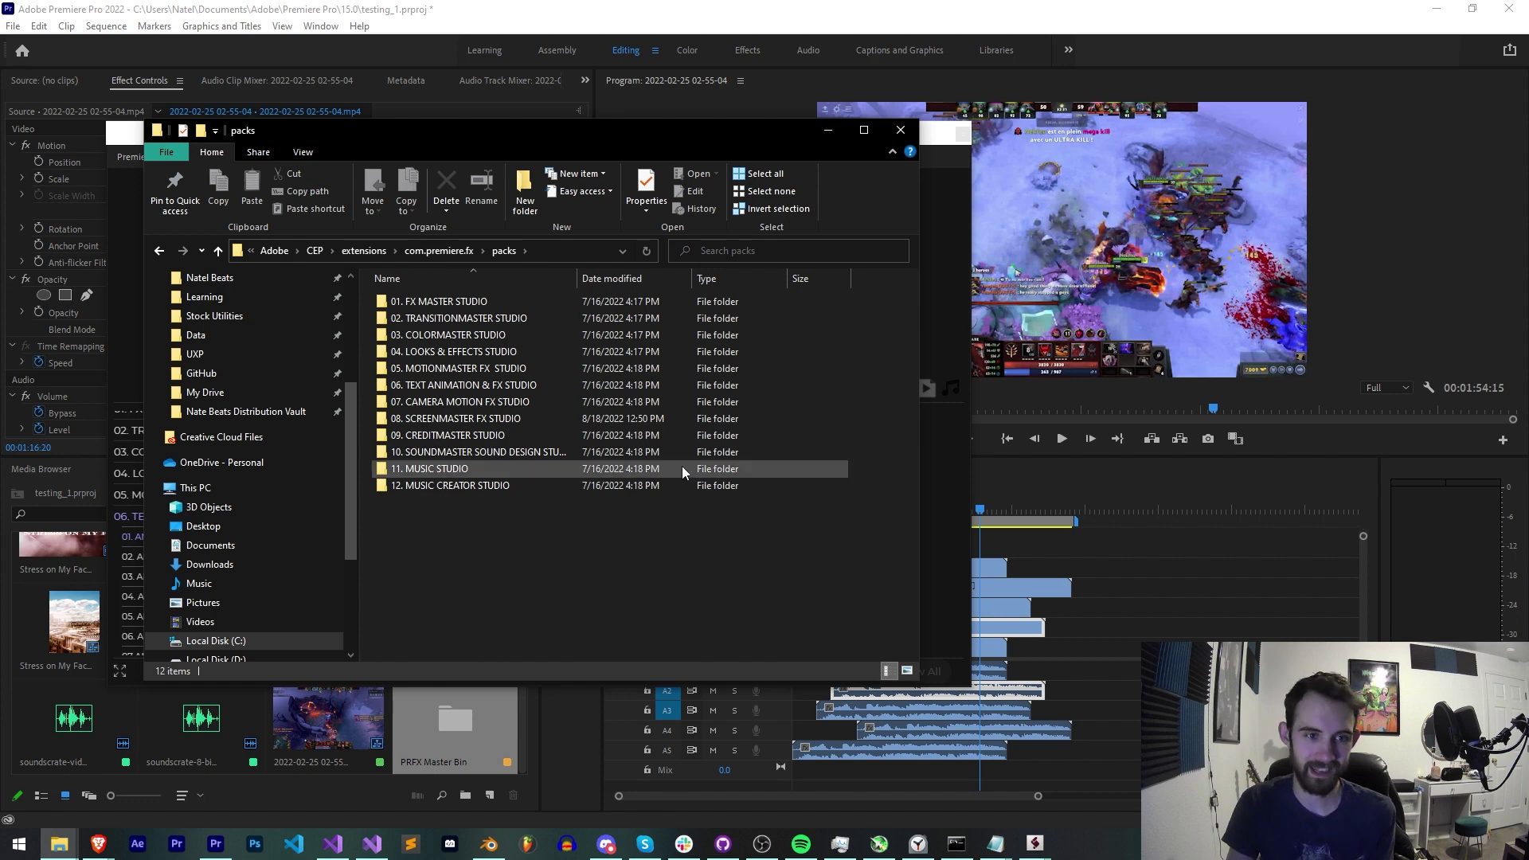
mouse_move(455, 302)
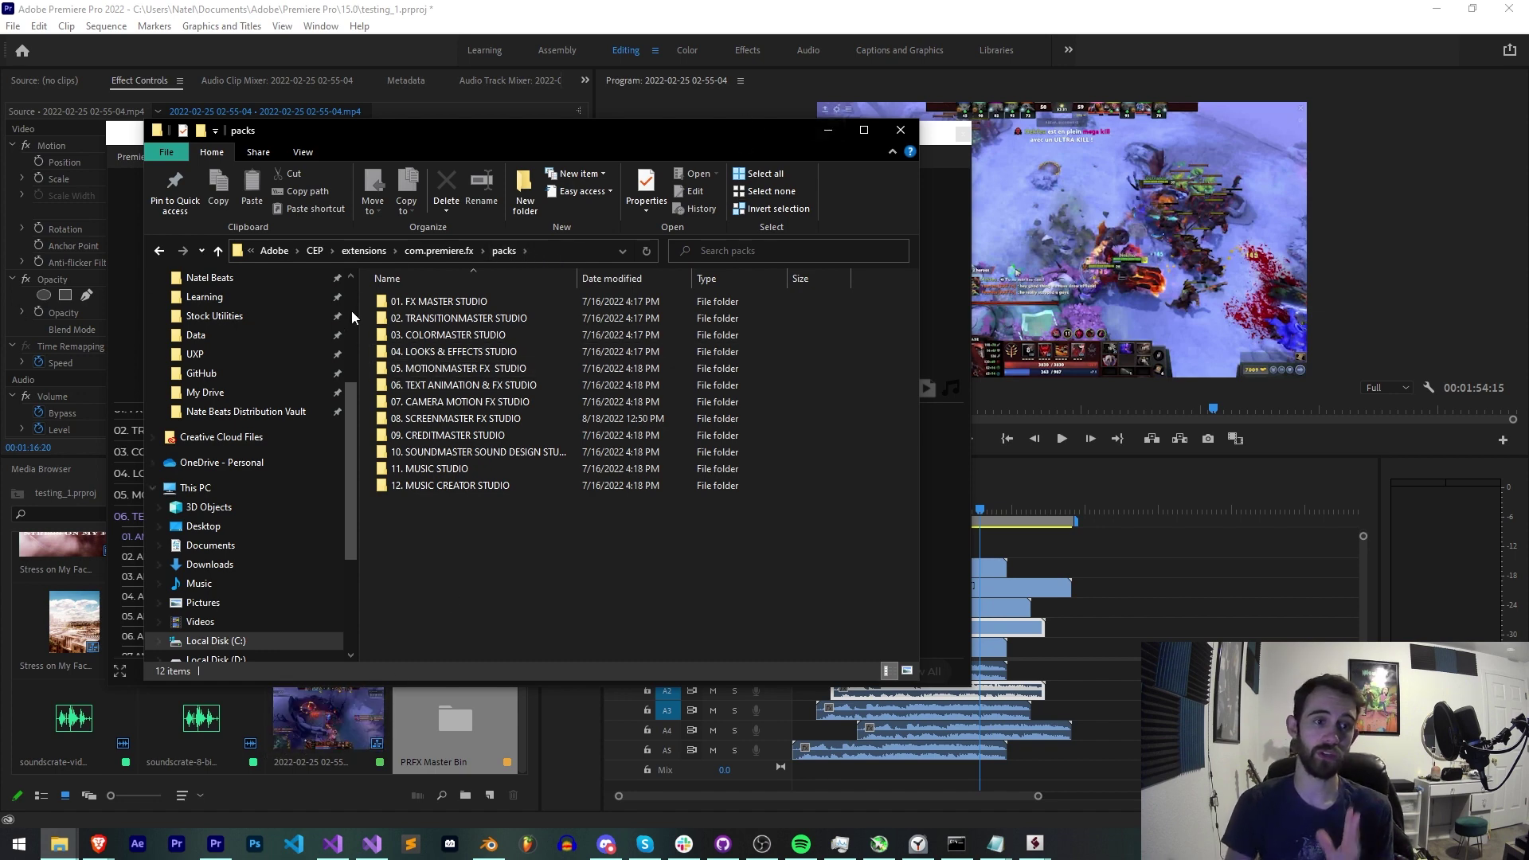
scroll(302, 390, up, 3)
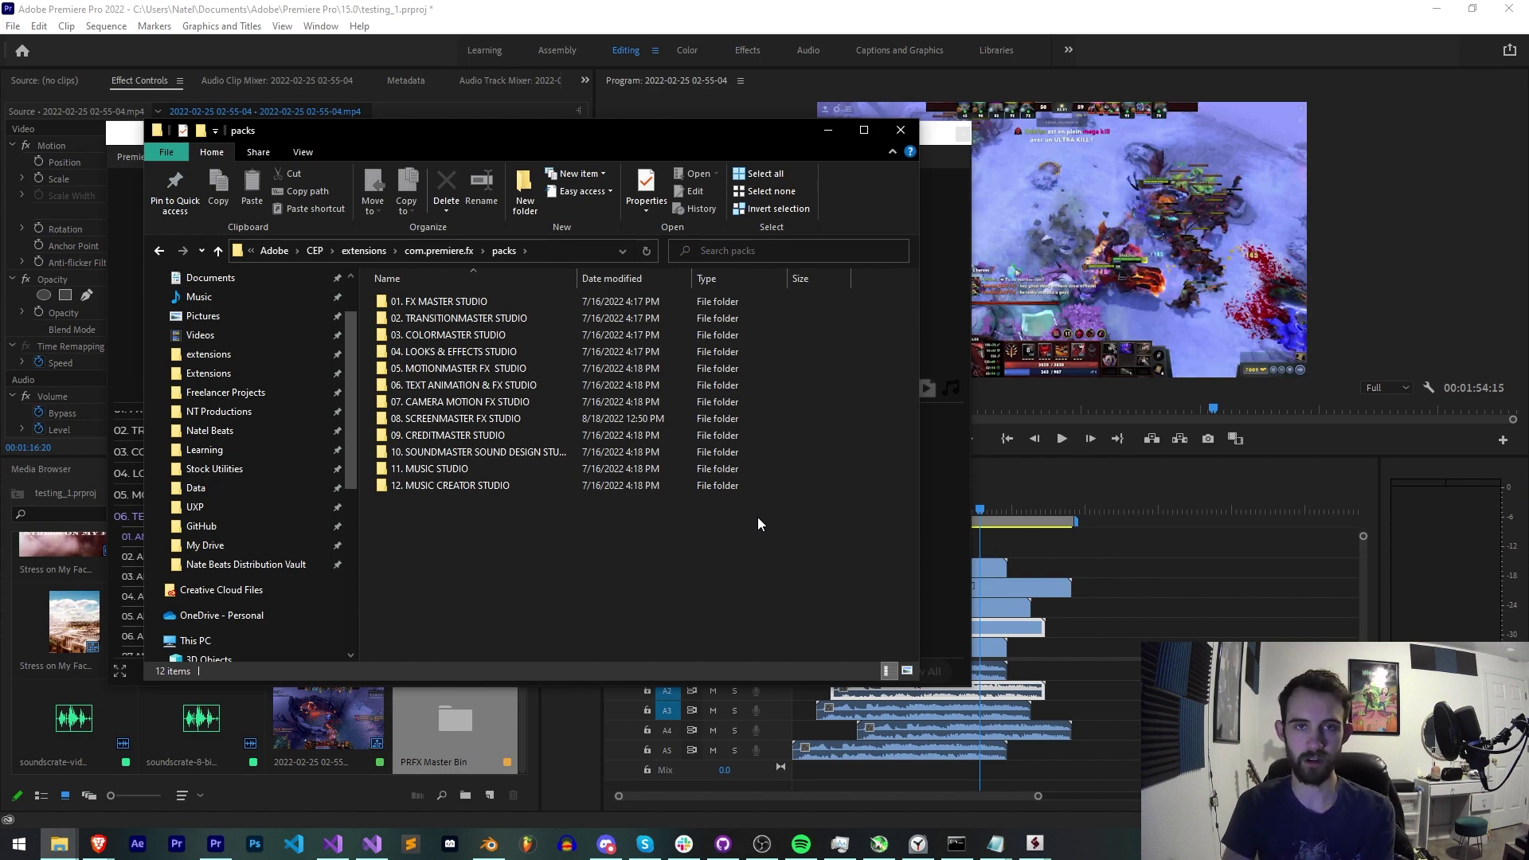
key(alt+Tab)
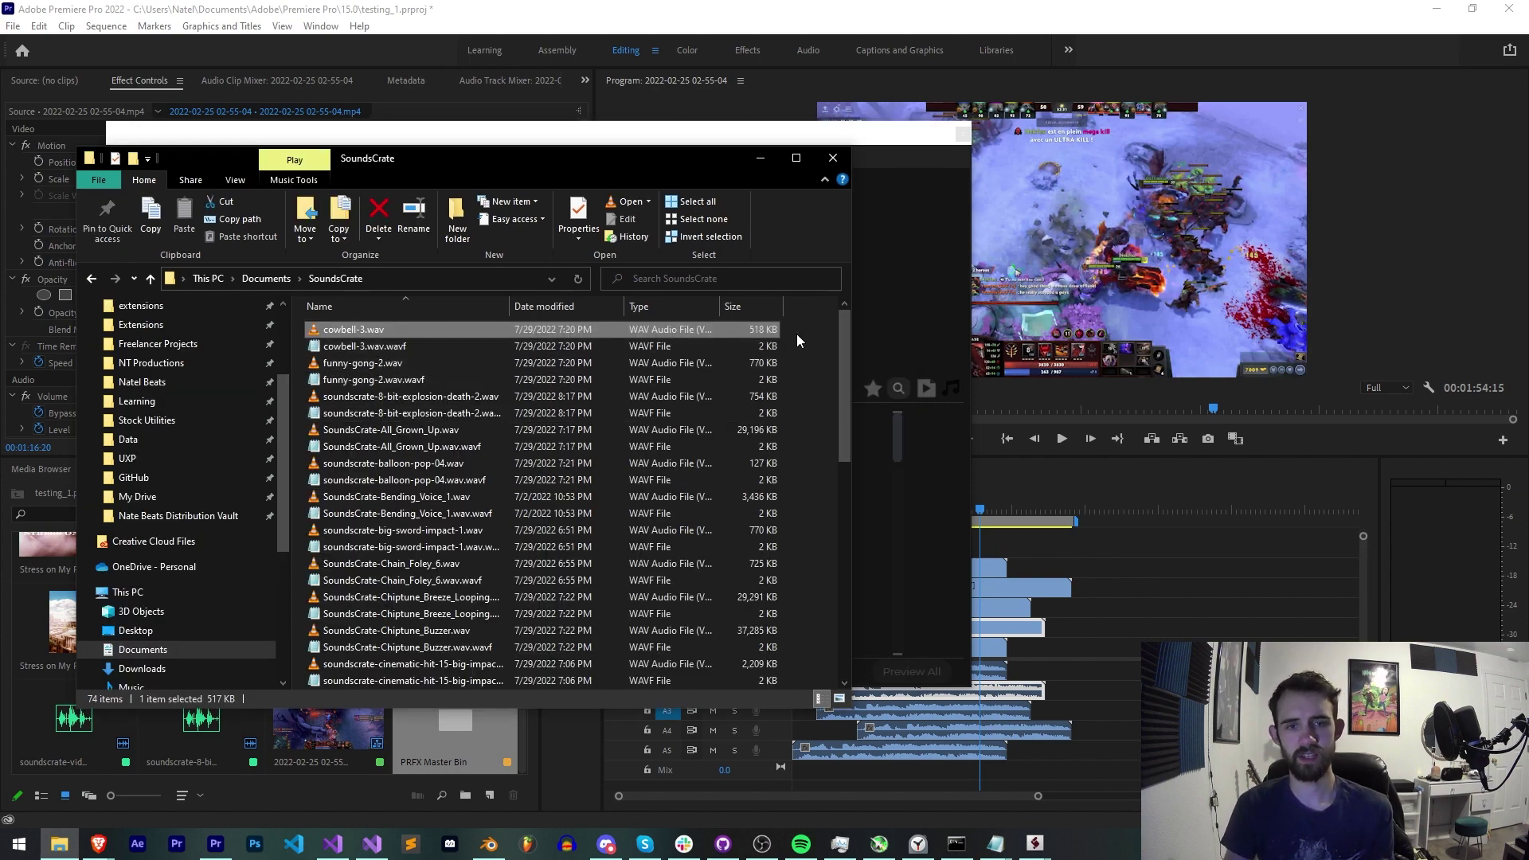
Pick out cowbell-3.wav and its cowbell-3.wav.wavf companion in the SoundsCrate file list.
drag(797, 333, 442, 763)
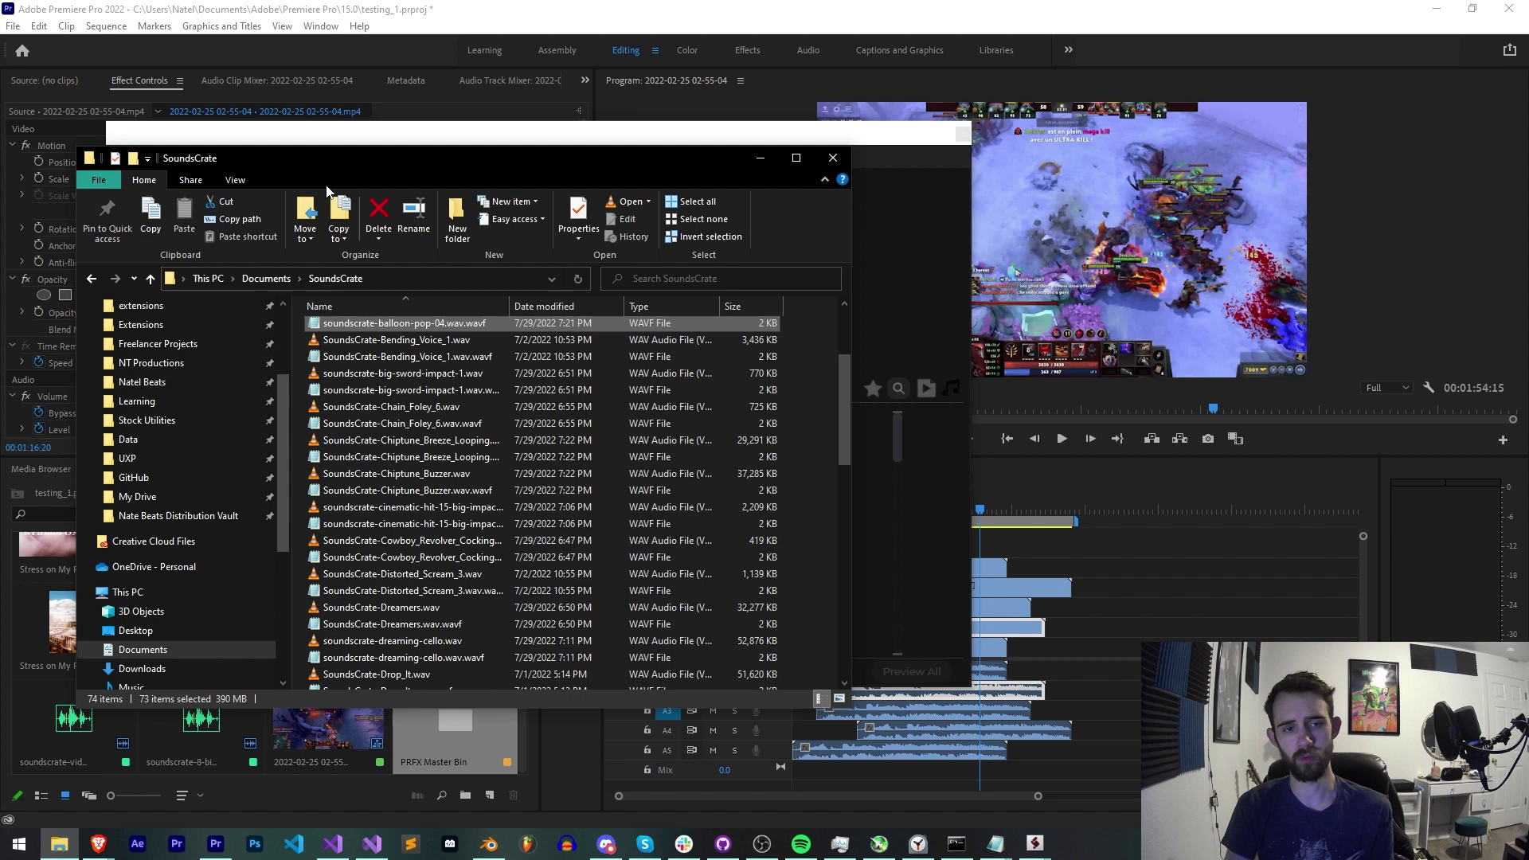
drag(327, 191, 799, 382)
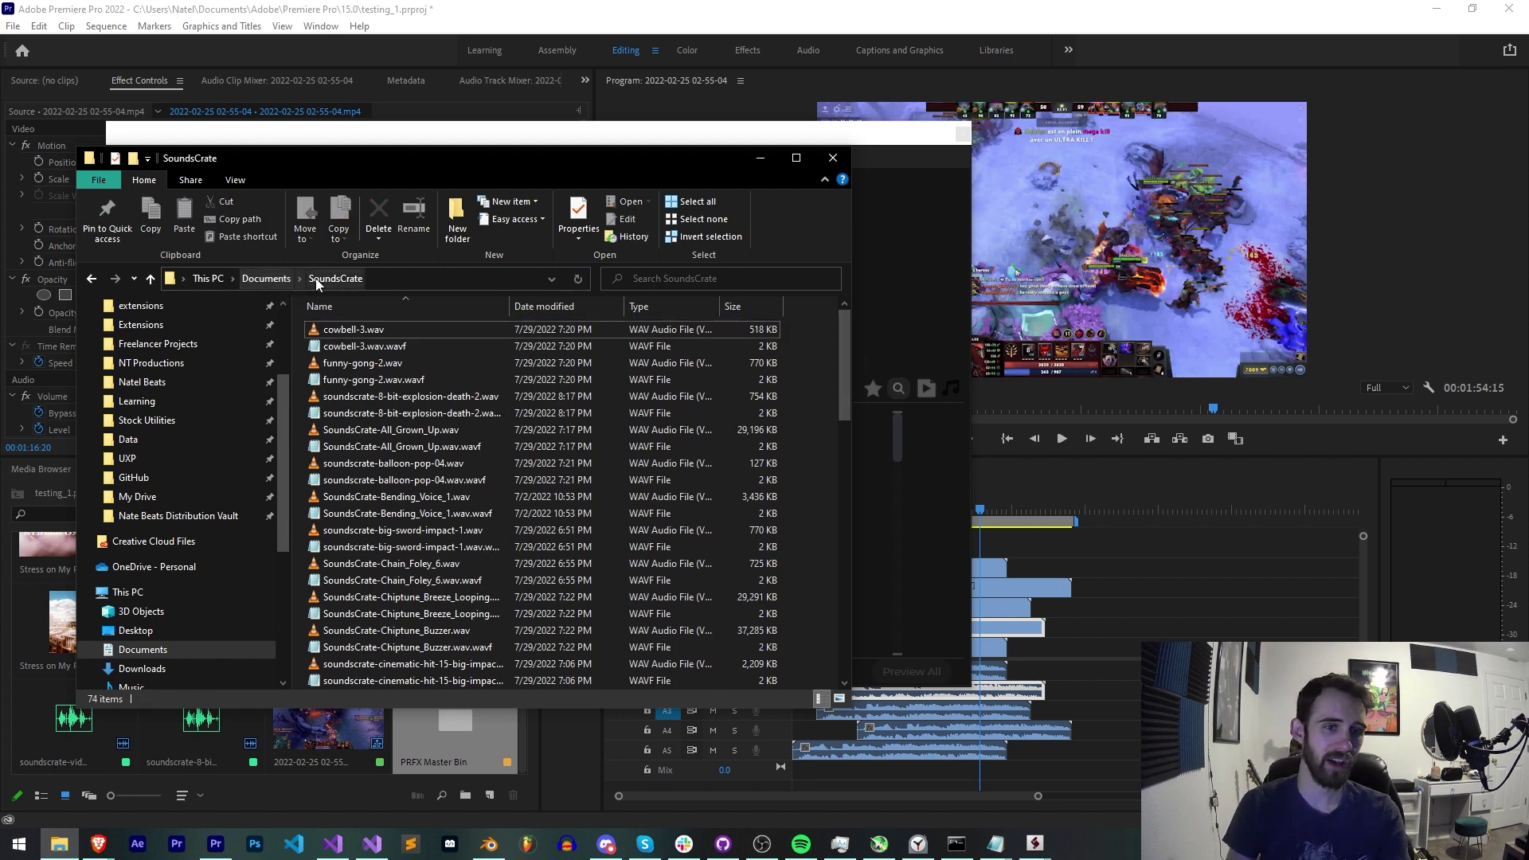
click(417, 344)
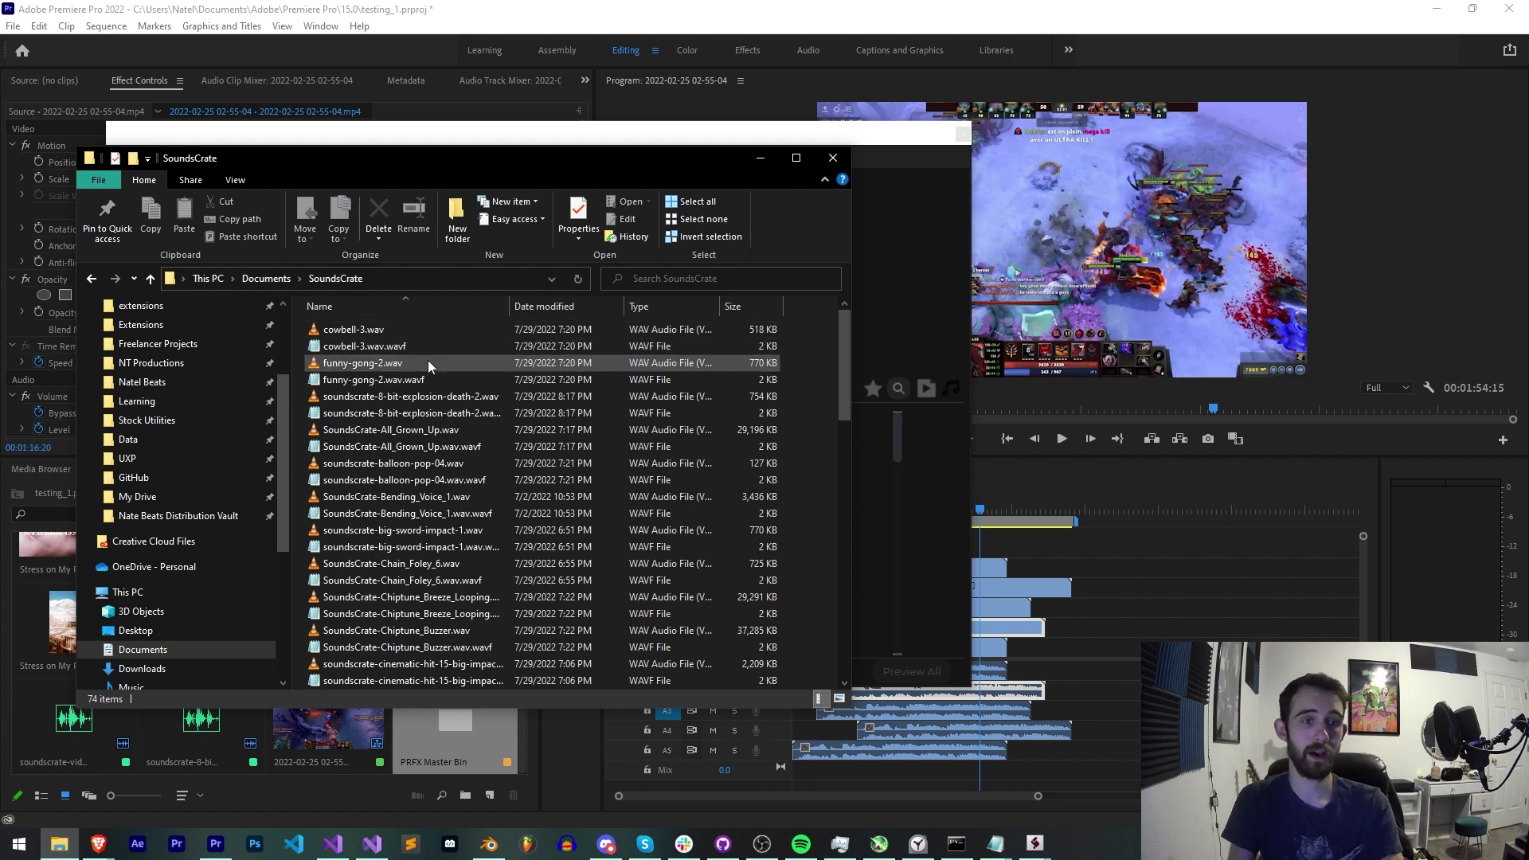
click(370, 335)
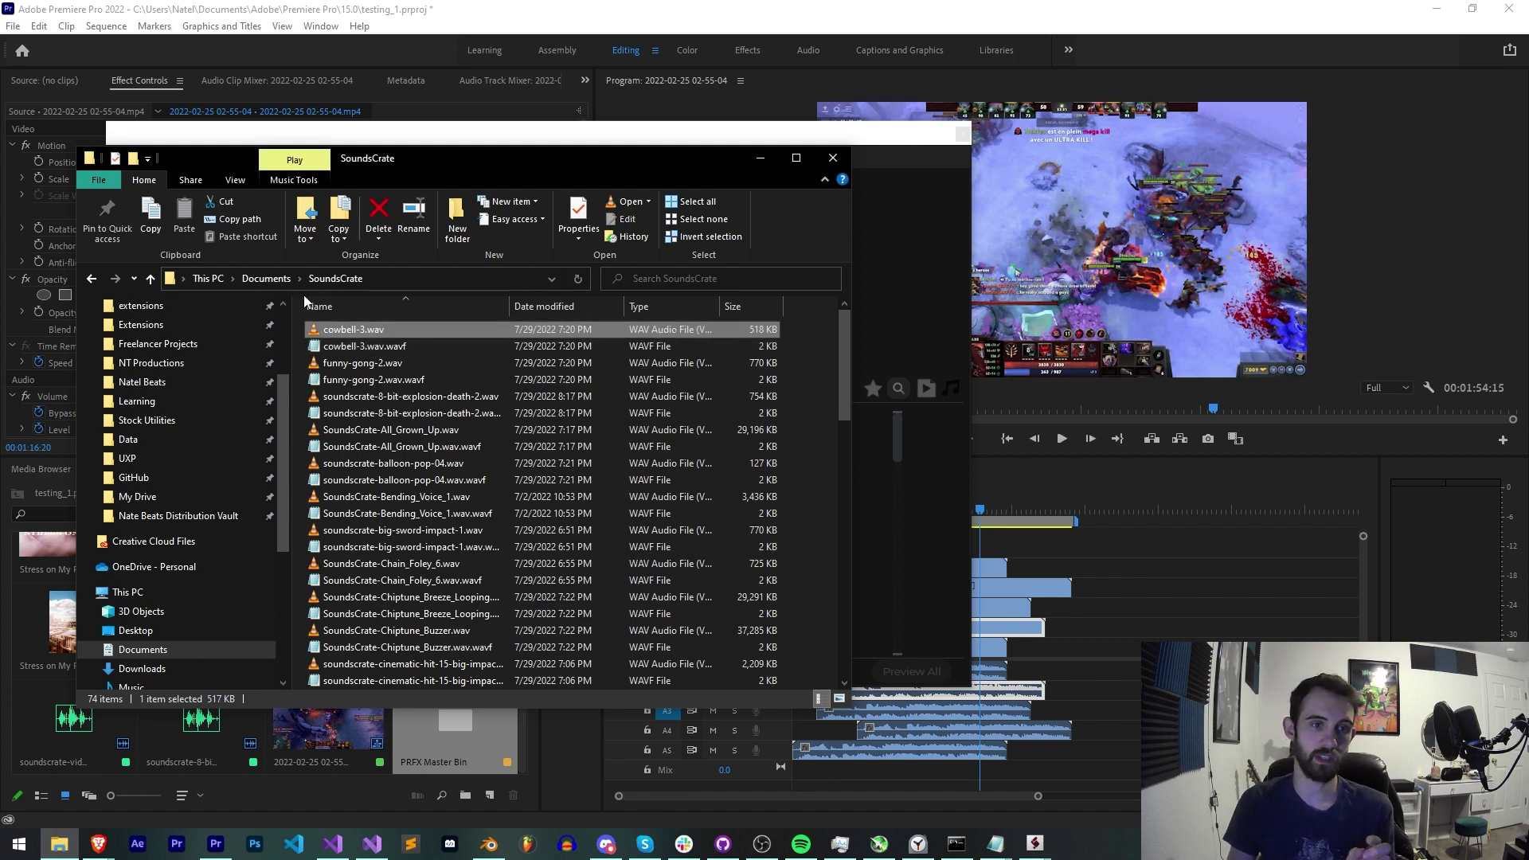
click(818, 388)
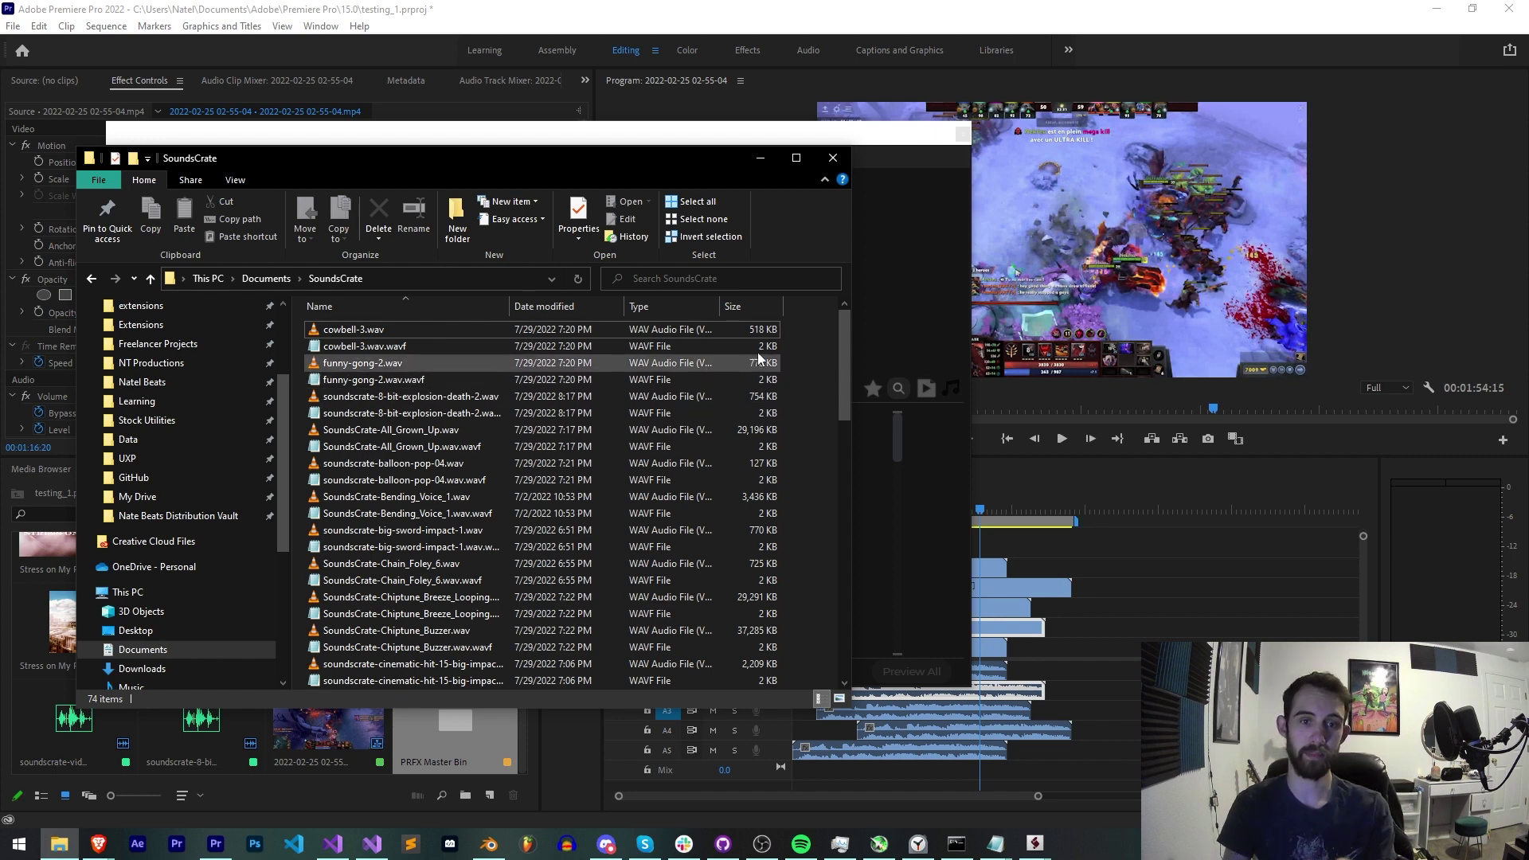
Select all 74 files starting from cowbell-3.wav with Shift+End, then clear the selection.
click(605, 329)
key(shift+End)
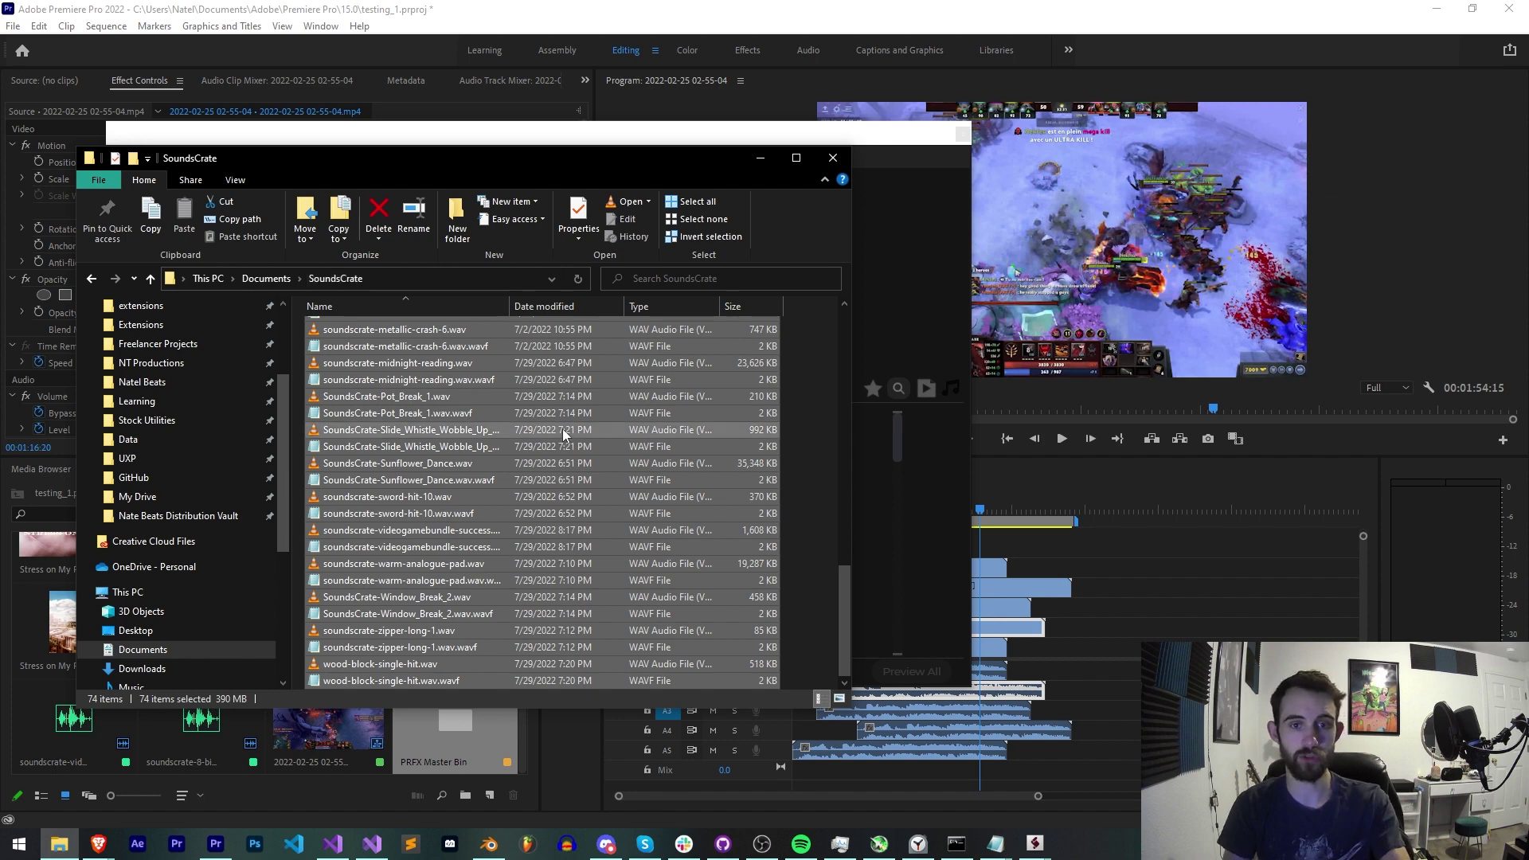
scroll(557, 422, up, 17)
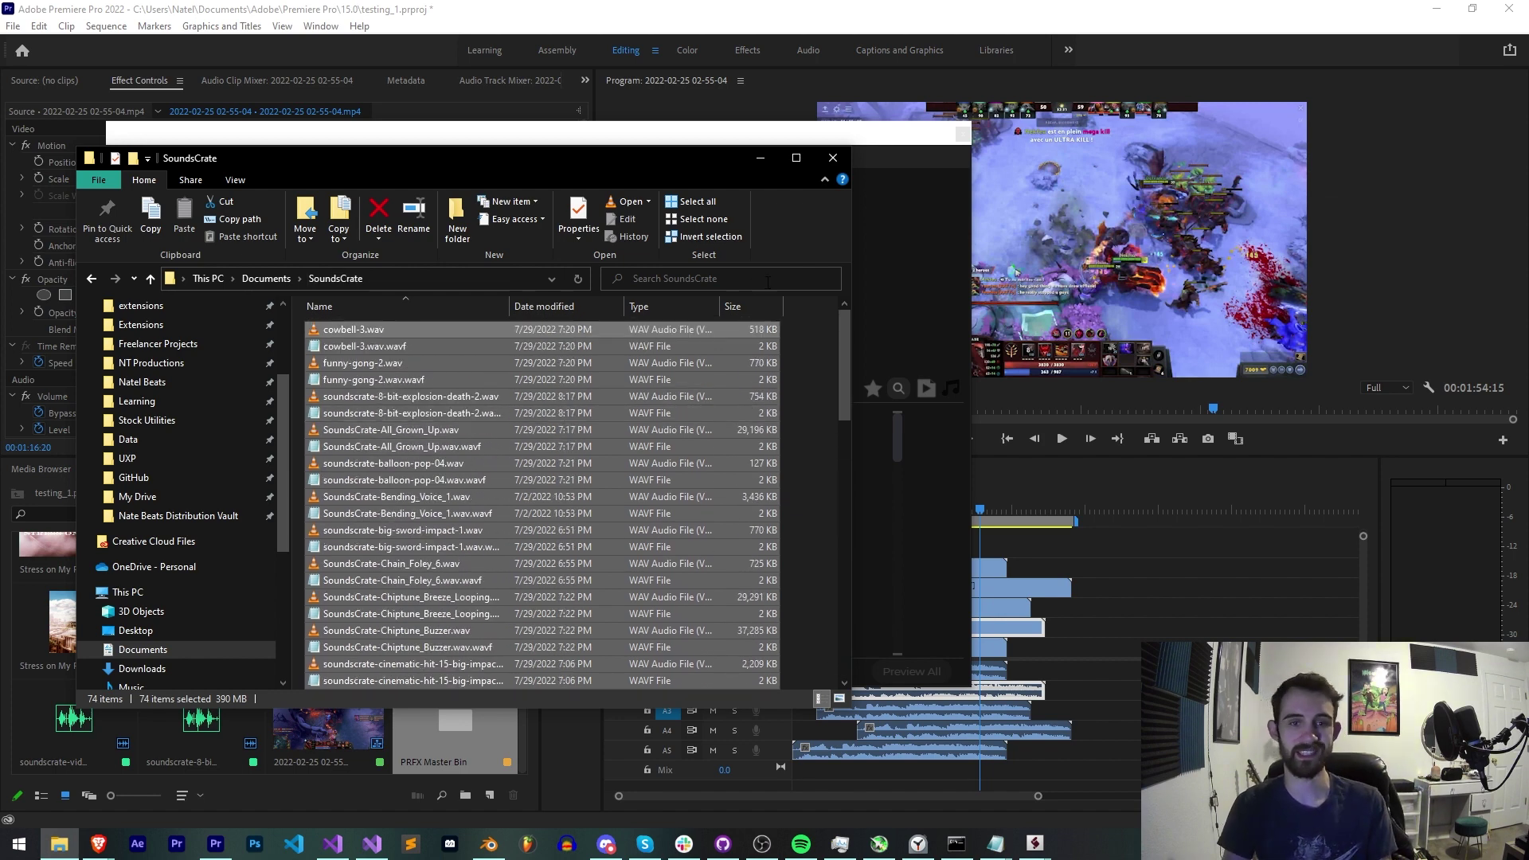
mouse_move(809, 319)
mouse_down()
mouse_move(355, 728)
mouse_move(802, 332)
mouse_up()
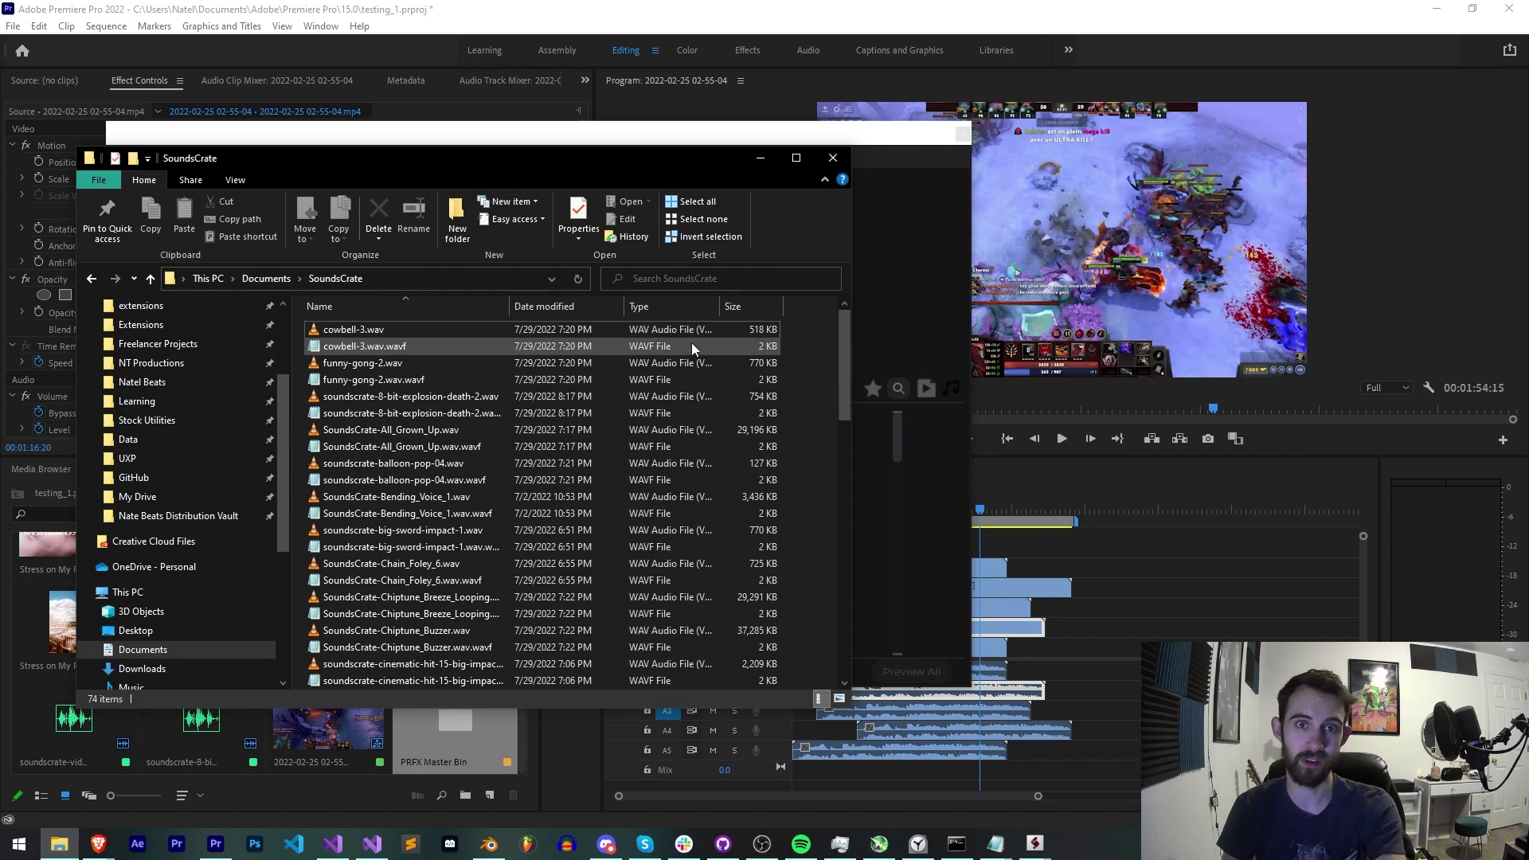
drag(845, 352, 808, 331)
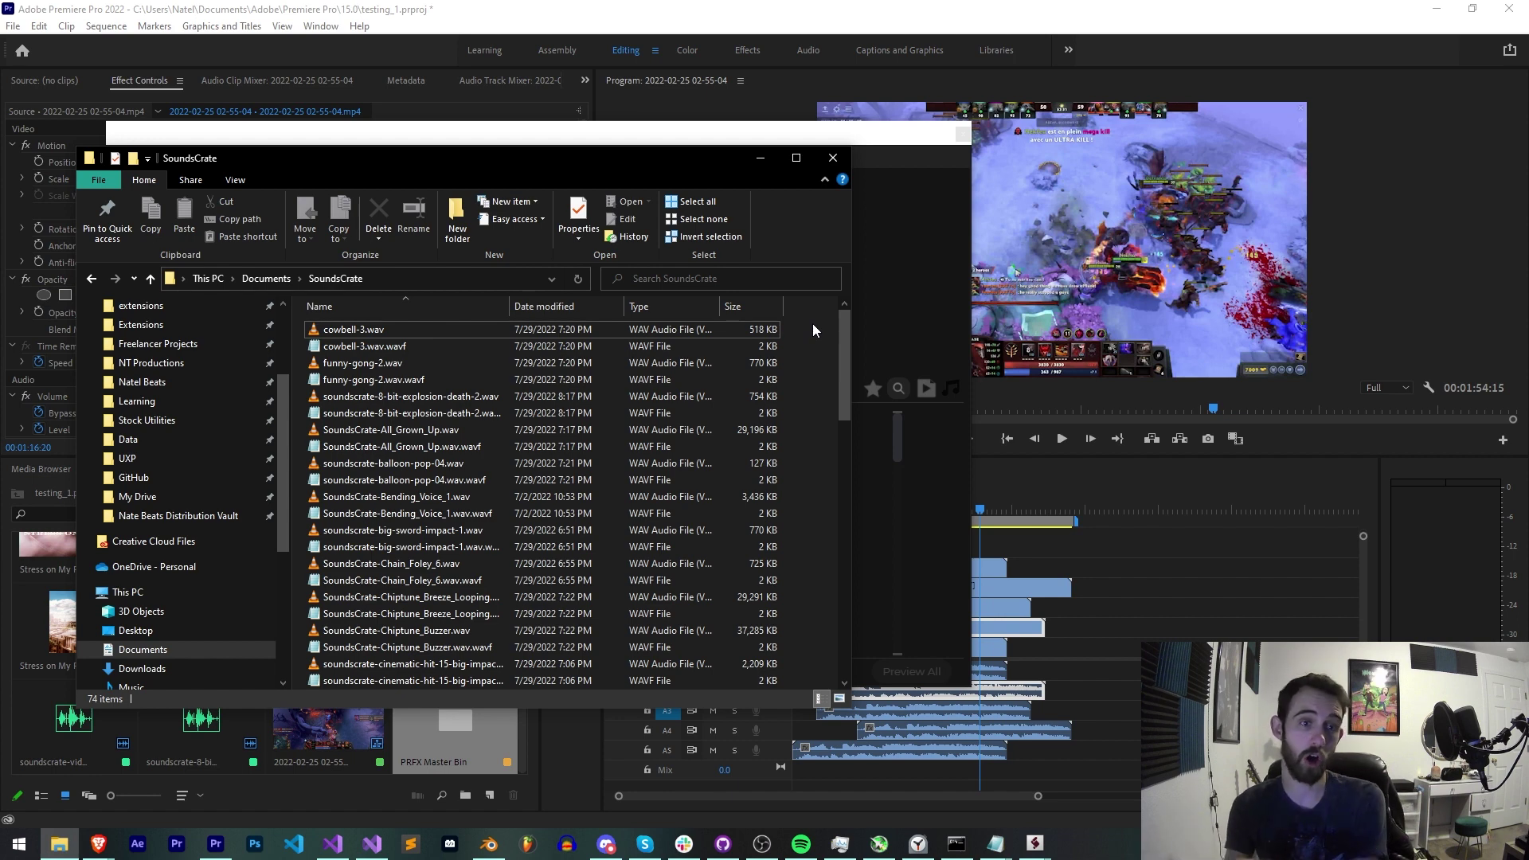
Reveal the SoundsCrate folder's full path in the address bar and highlight the SoundsCrate part.
click(491, 278)
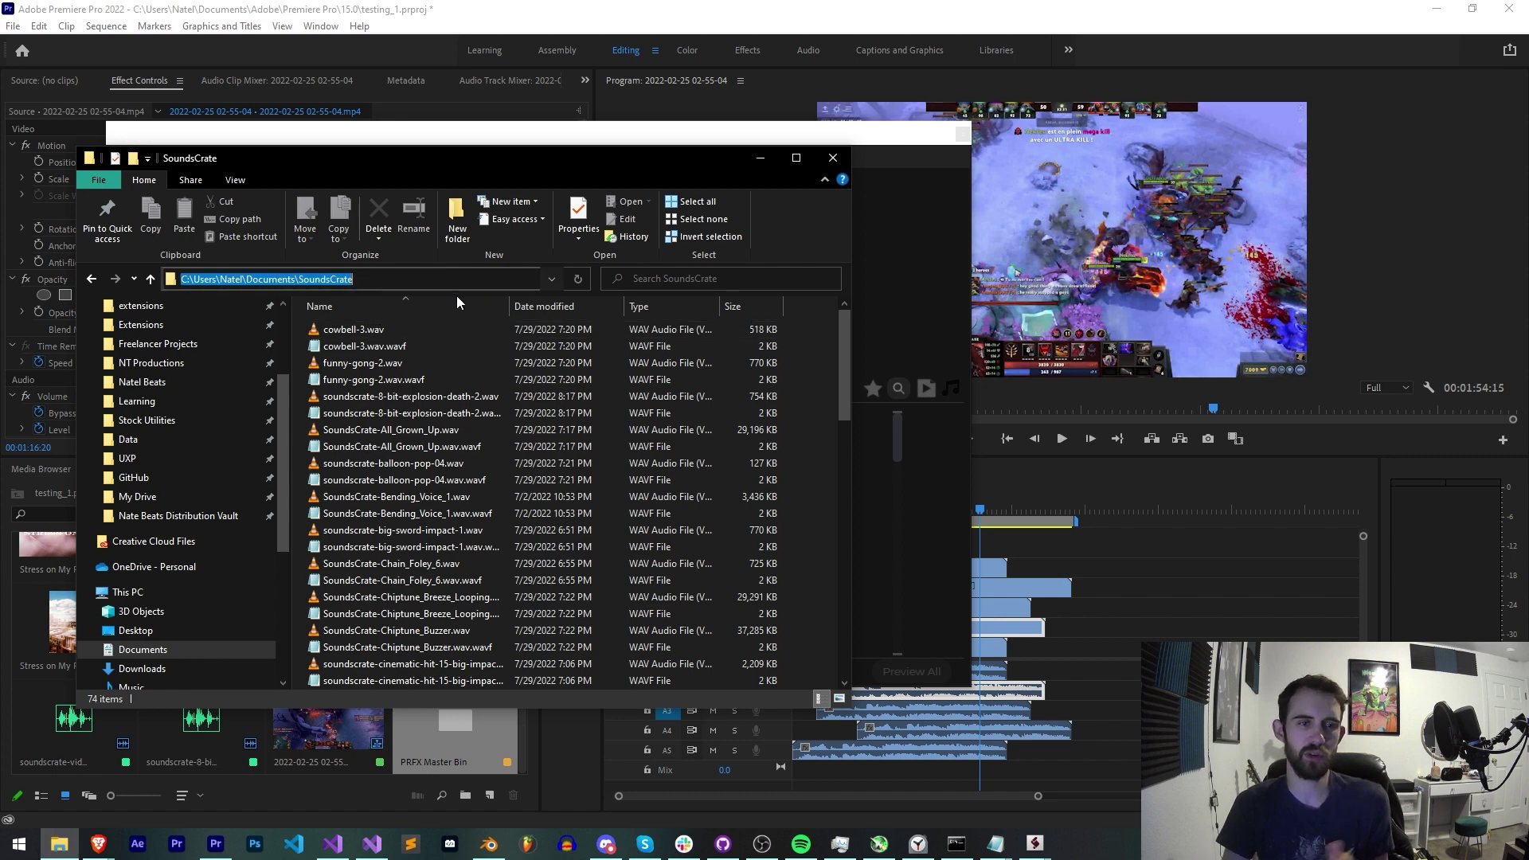
key(End)
key(ctrl+shift+Left)
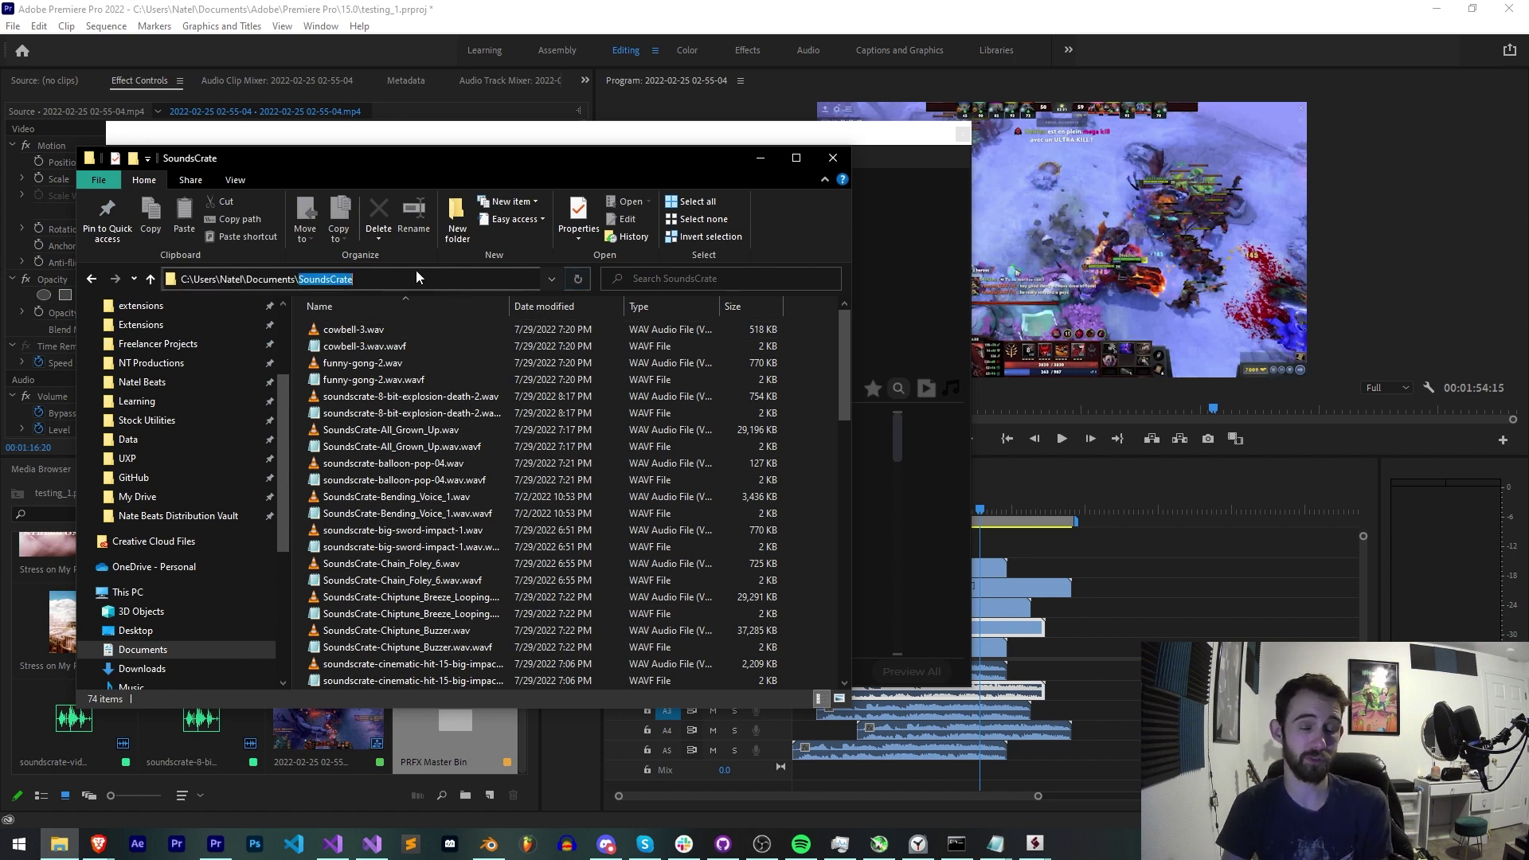
click(421, 275)
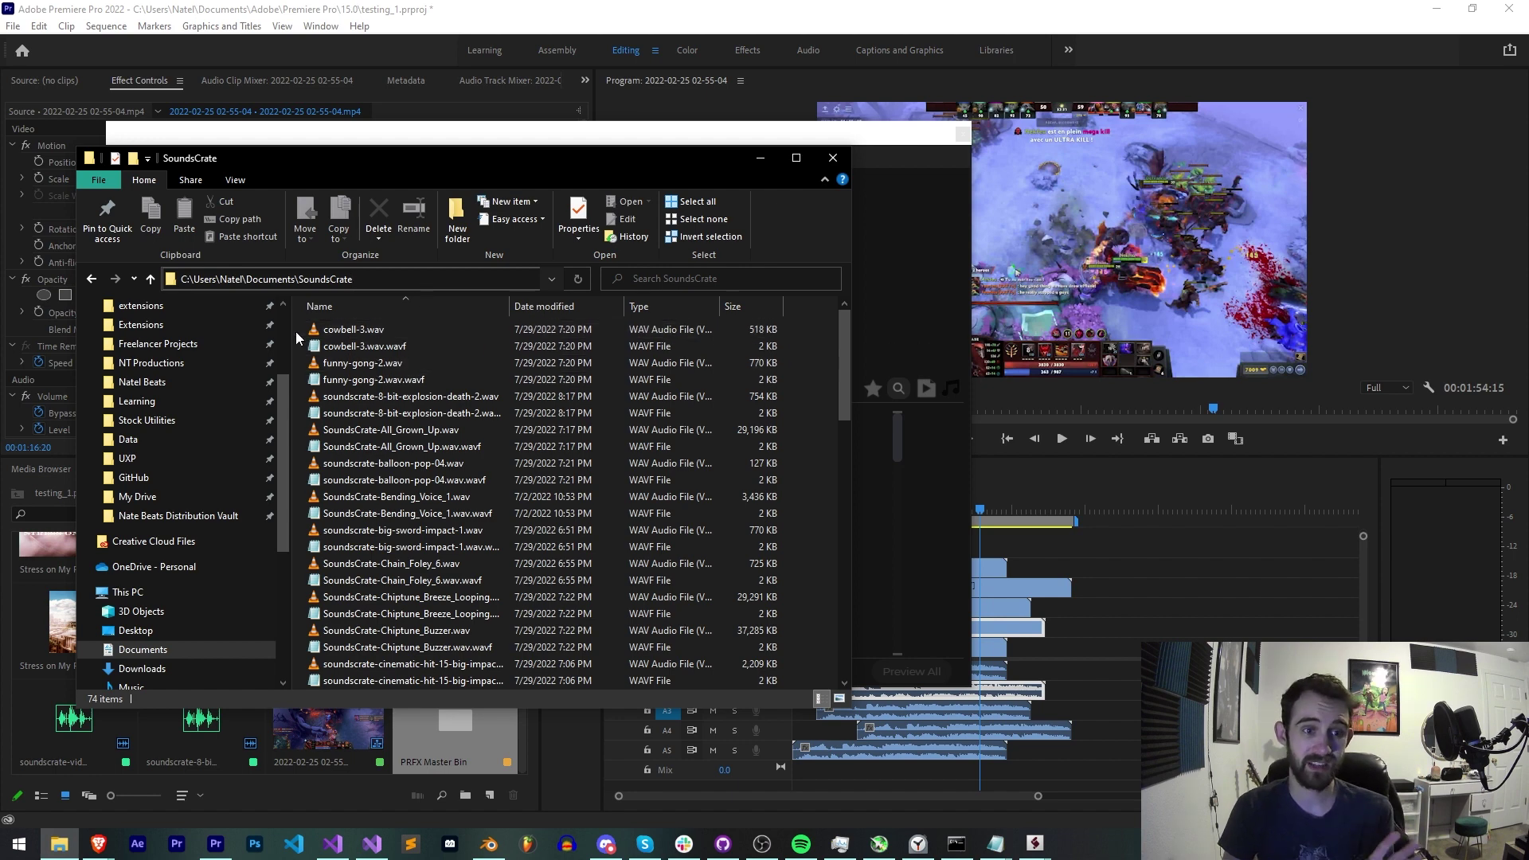
Drag-select the sound files until all 74 SoundsCrate items are selected.
drag(294, 332, 747, 693)
click(809, 613)
scroll(809, 613, up, 2)
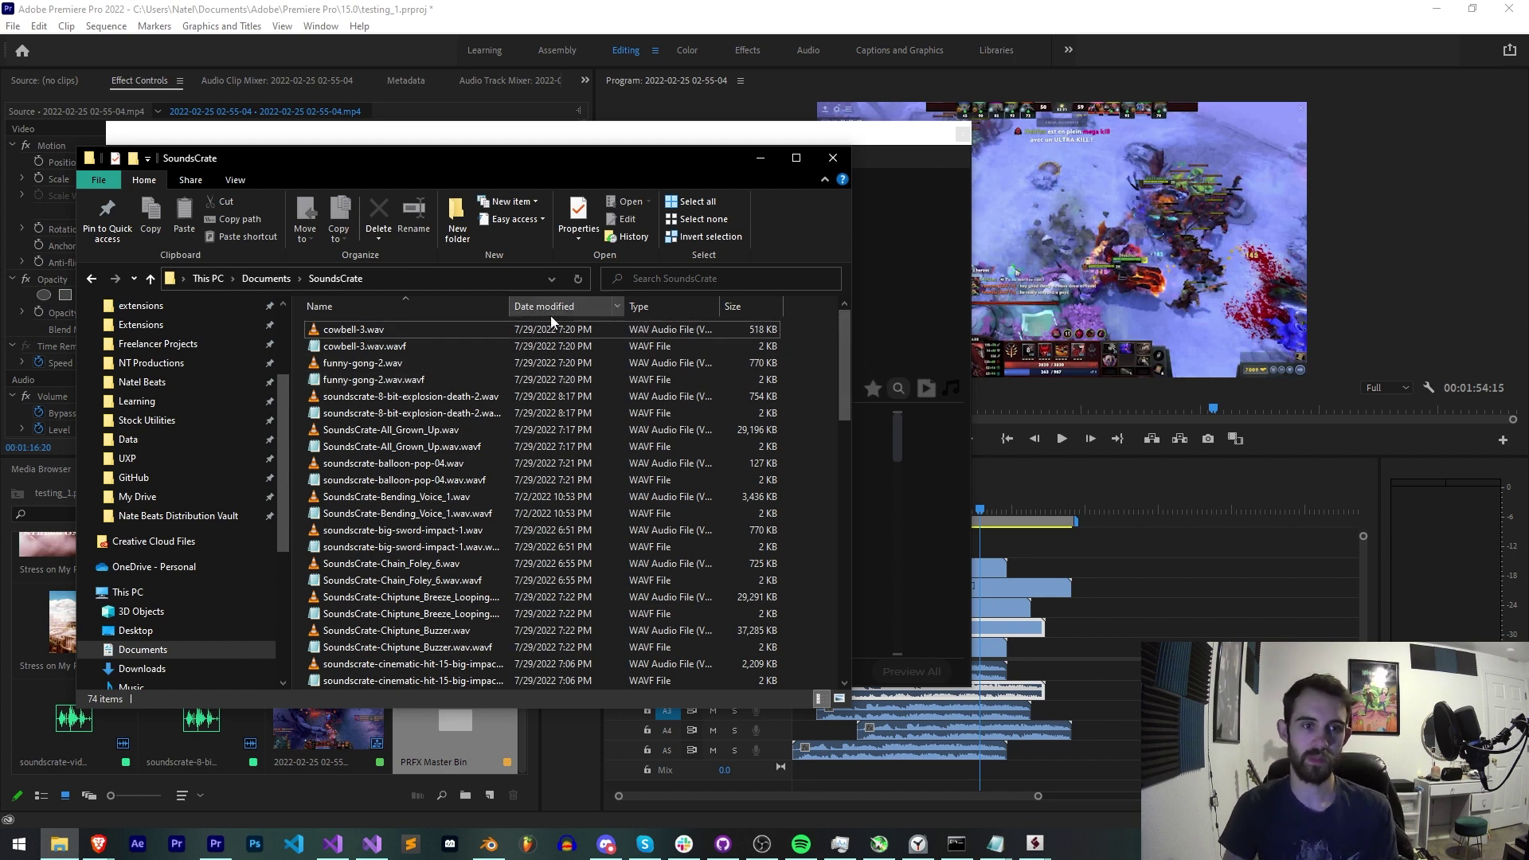
drag(295, 334, 809, 641)
click(814, 639)
scroll(792, 661, up, 15)
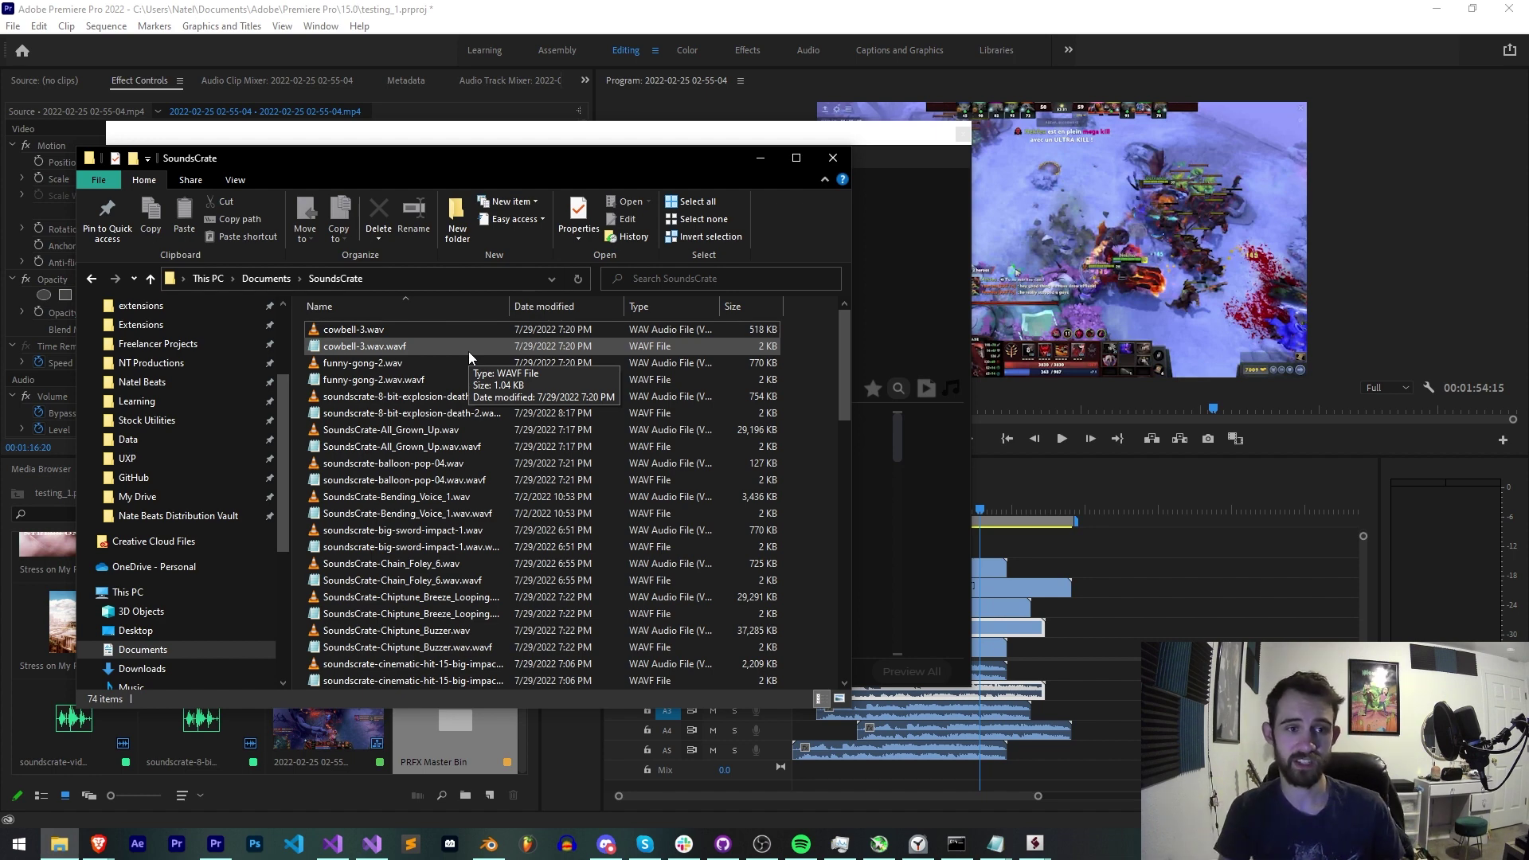
drag(815, 333, 303, 765)
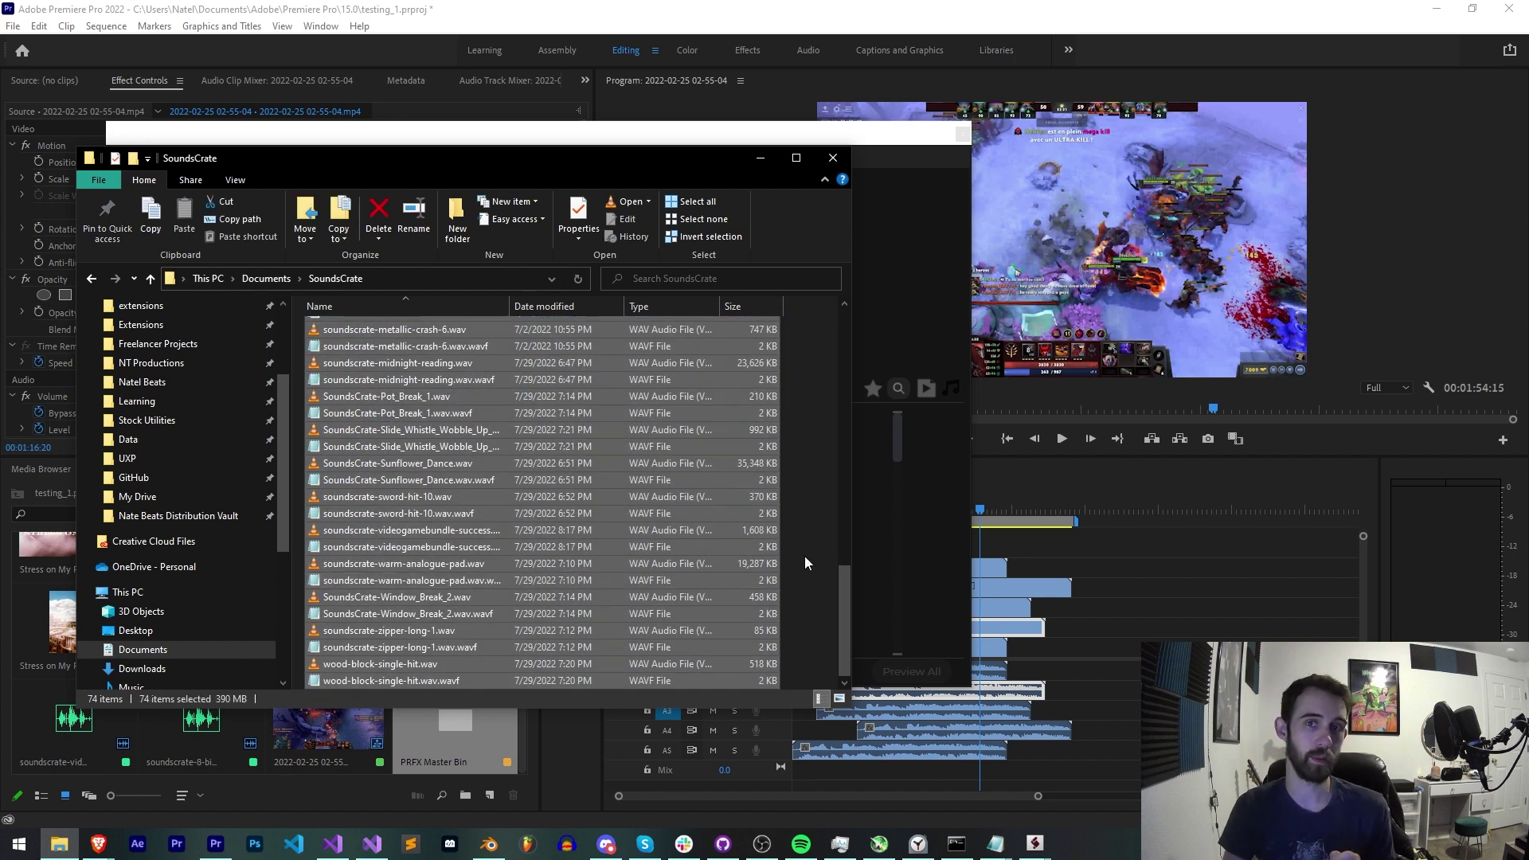
scroll(804, 556, up, 7)
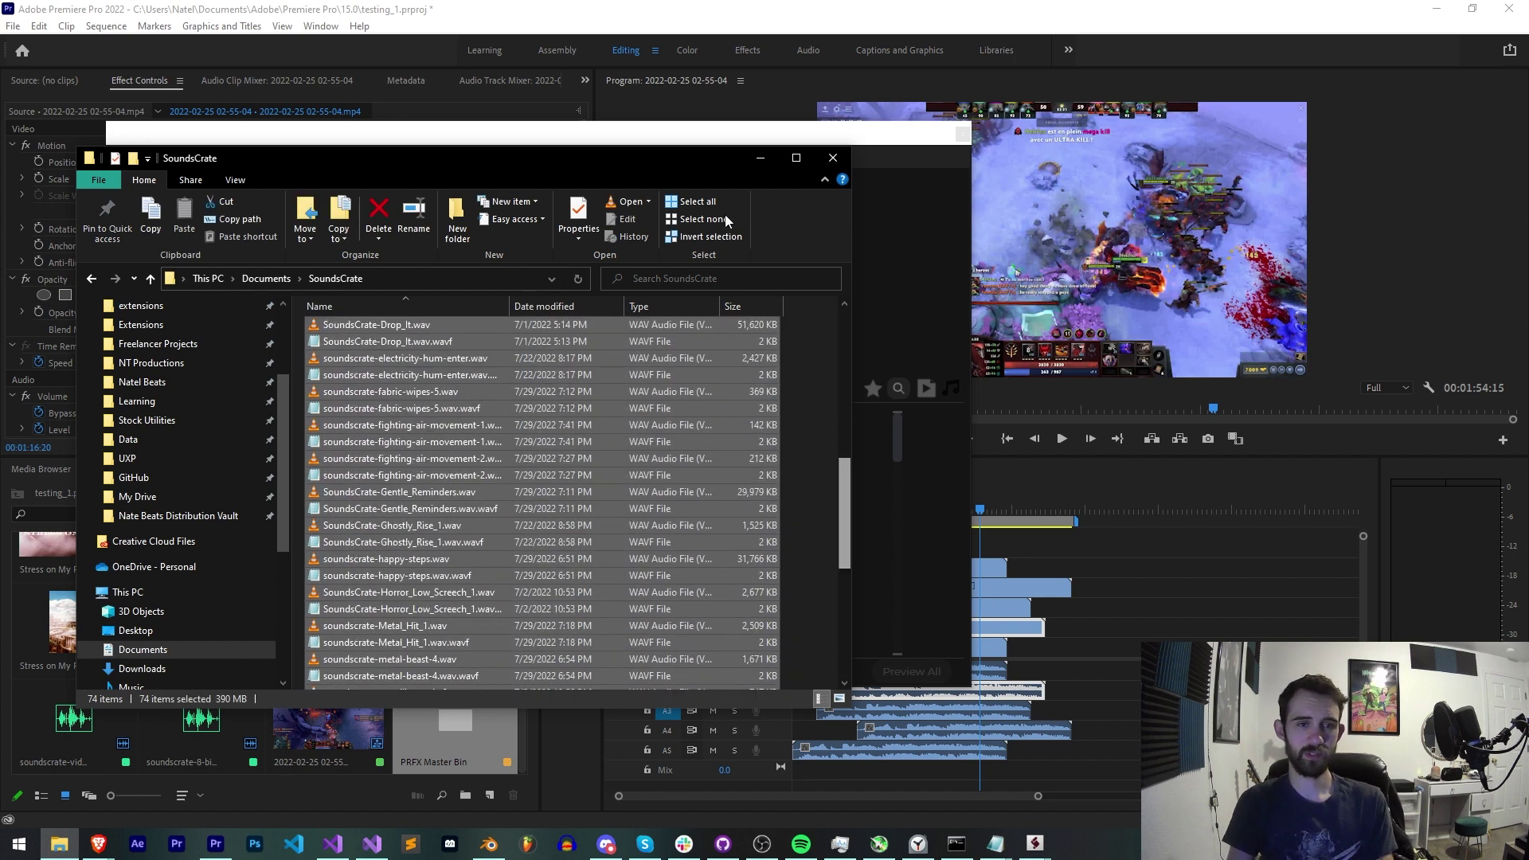
Reposition the SoundsCrate window further left and clear the 74-file selection.
drag(637, 158, 1183, 150)
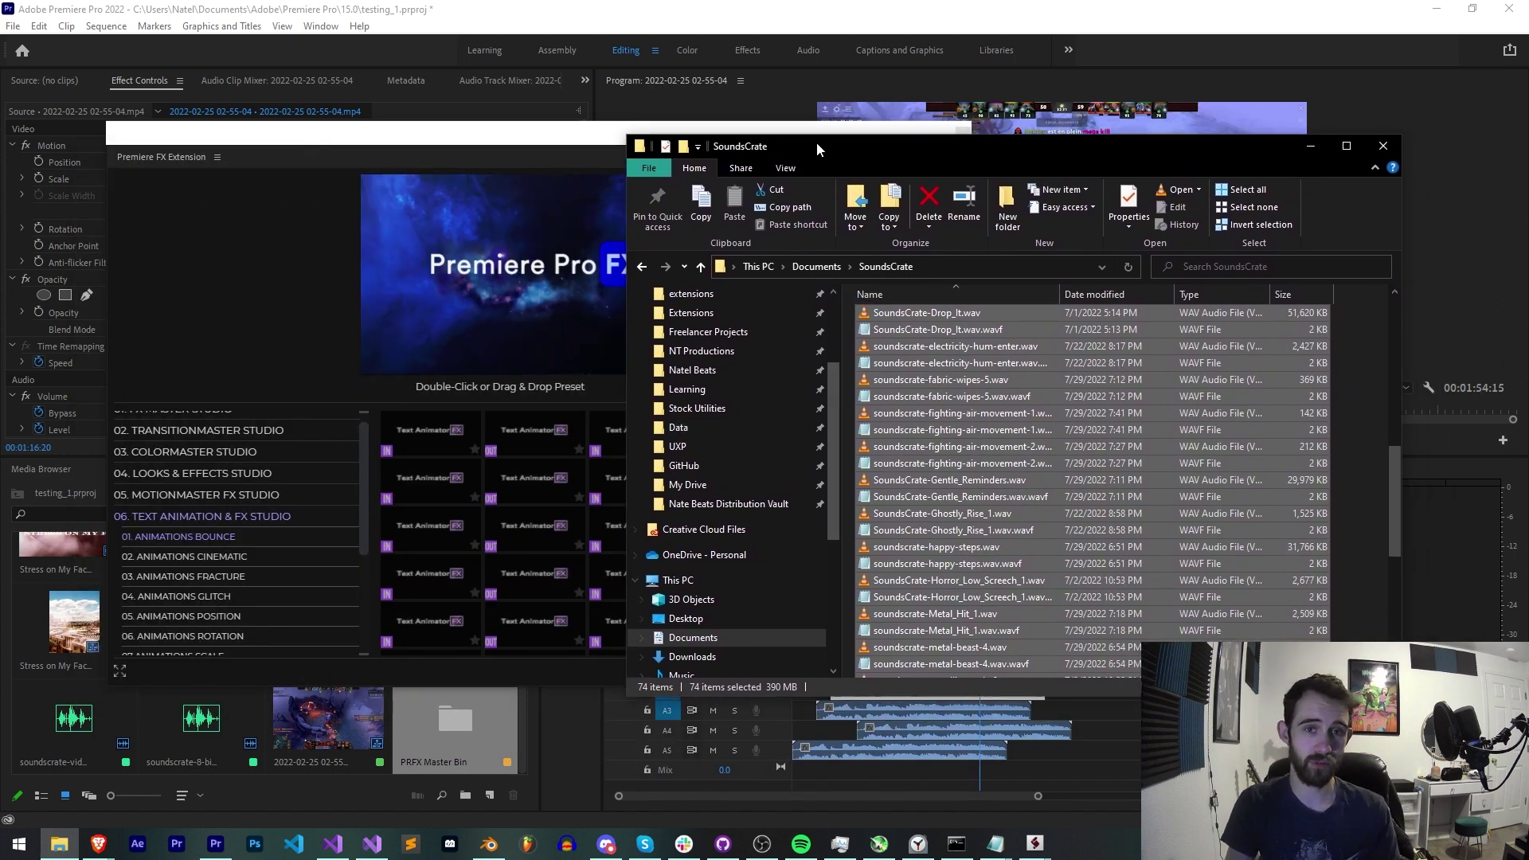
drag(813, 144, 704, 119)
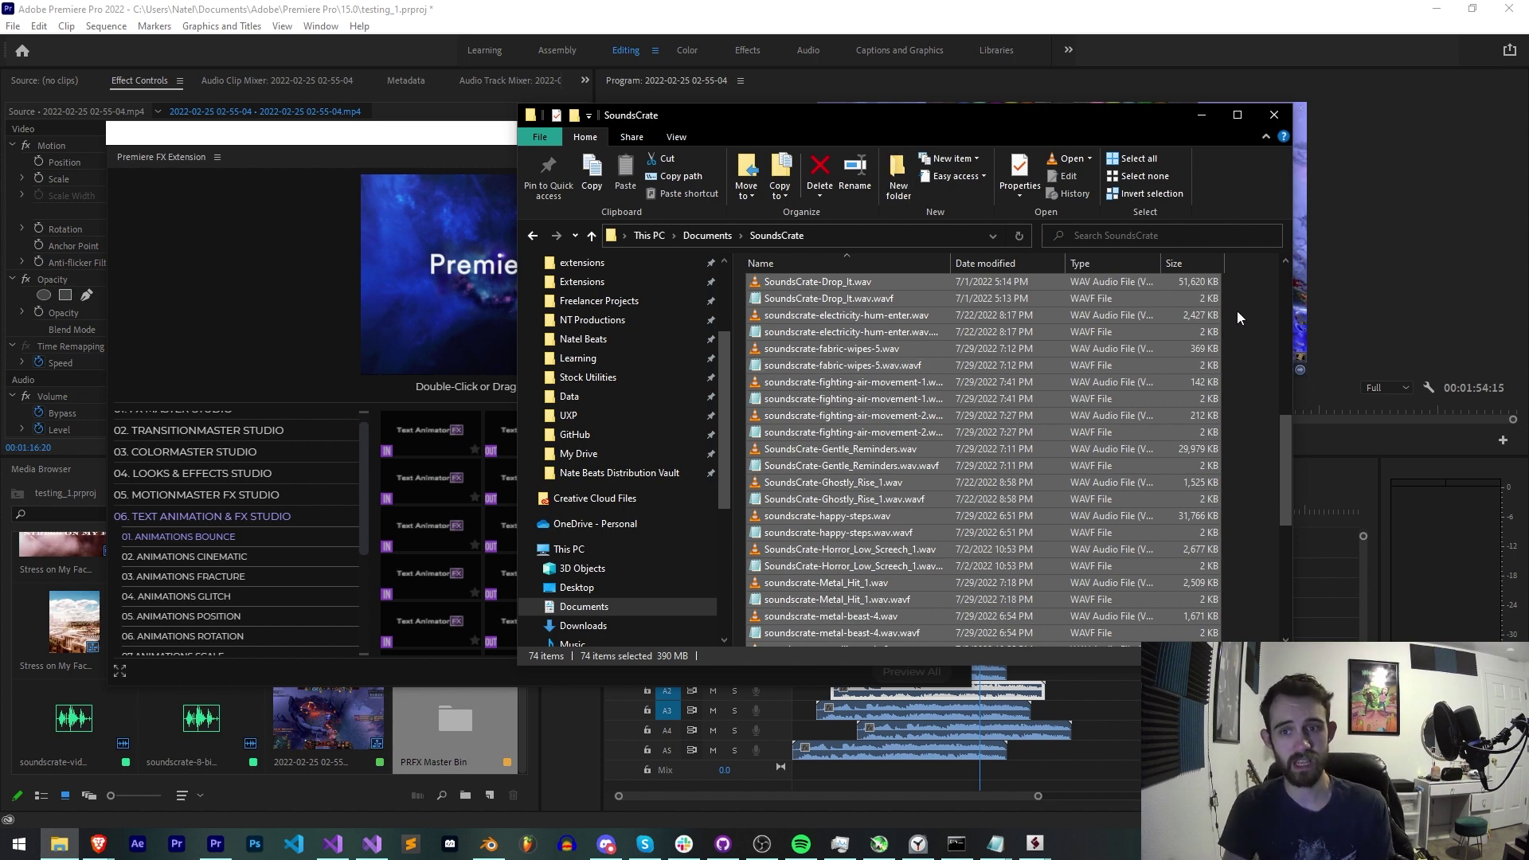
scroll(1246, 355, up, 4)
scroll(1246, 355, up, 6)
click(1246, 355)
drag(876, 115, 698, 133)
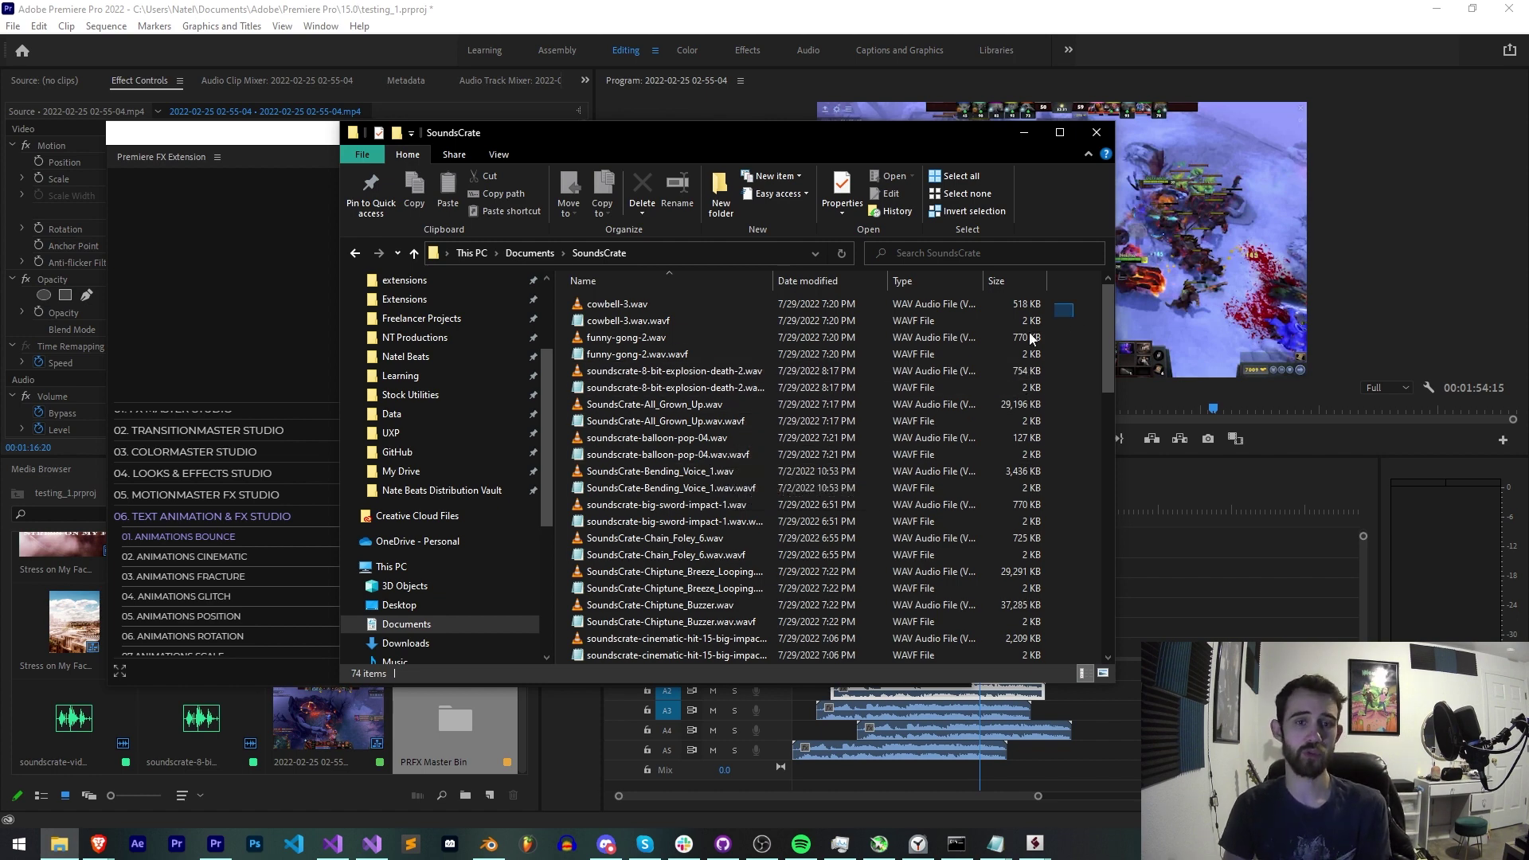
Select files down the whole list, clear the selection again, and bring Premiere Pro to the front.
drag(1074, 314, 1050, 597)
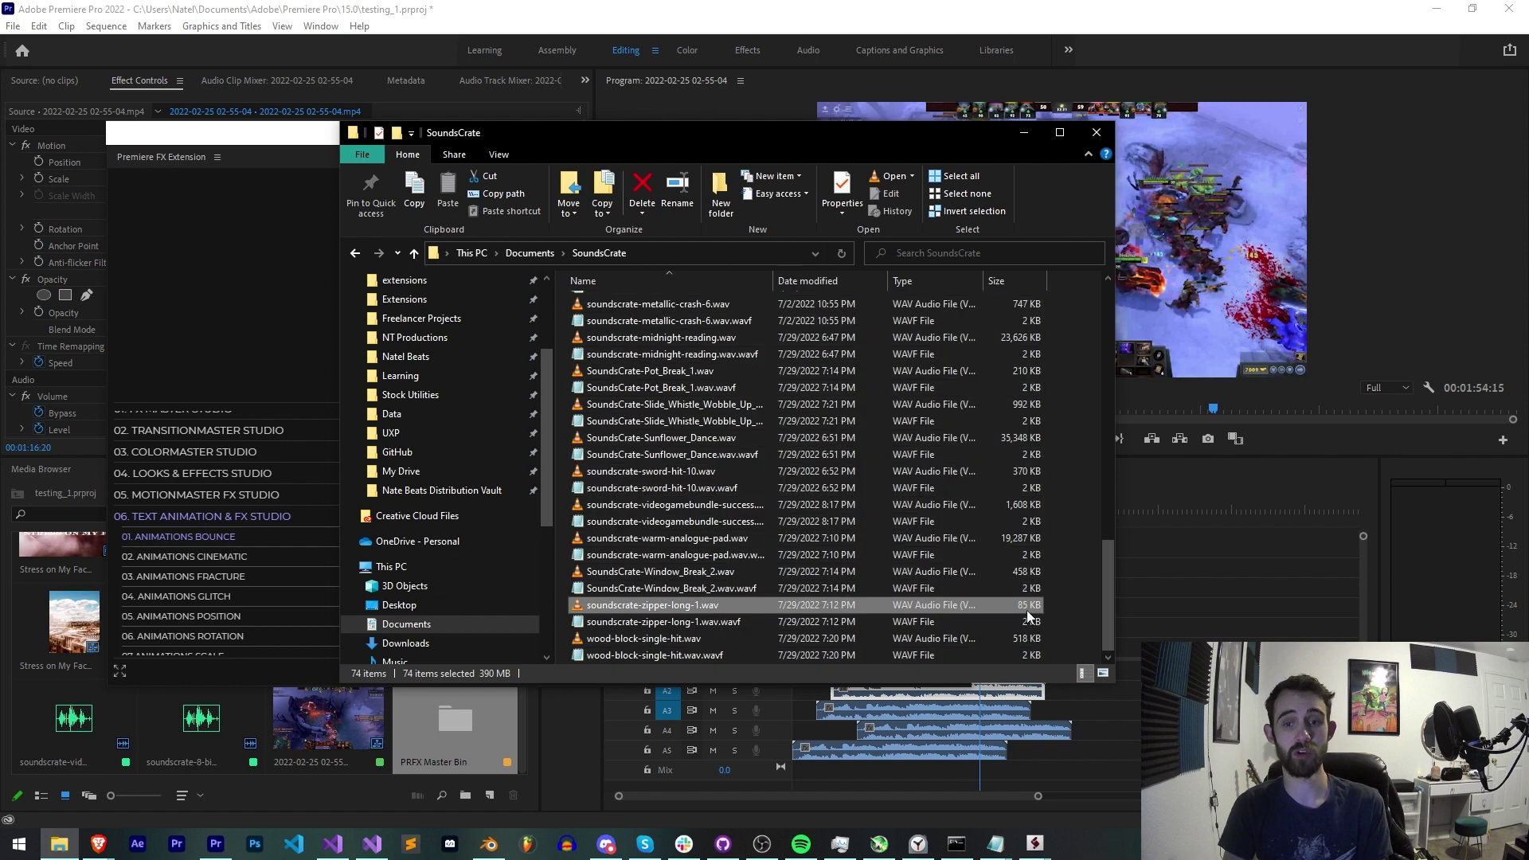
scroll(1050, 597, up, 15)
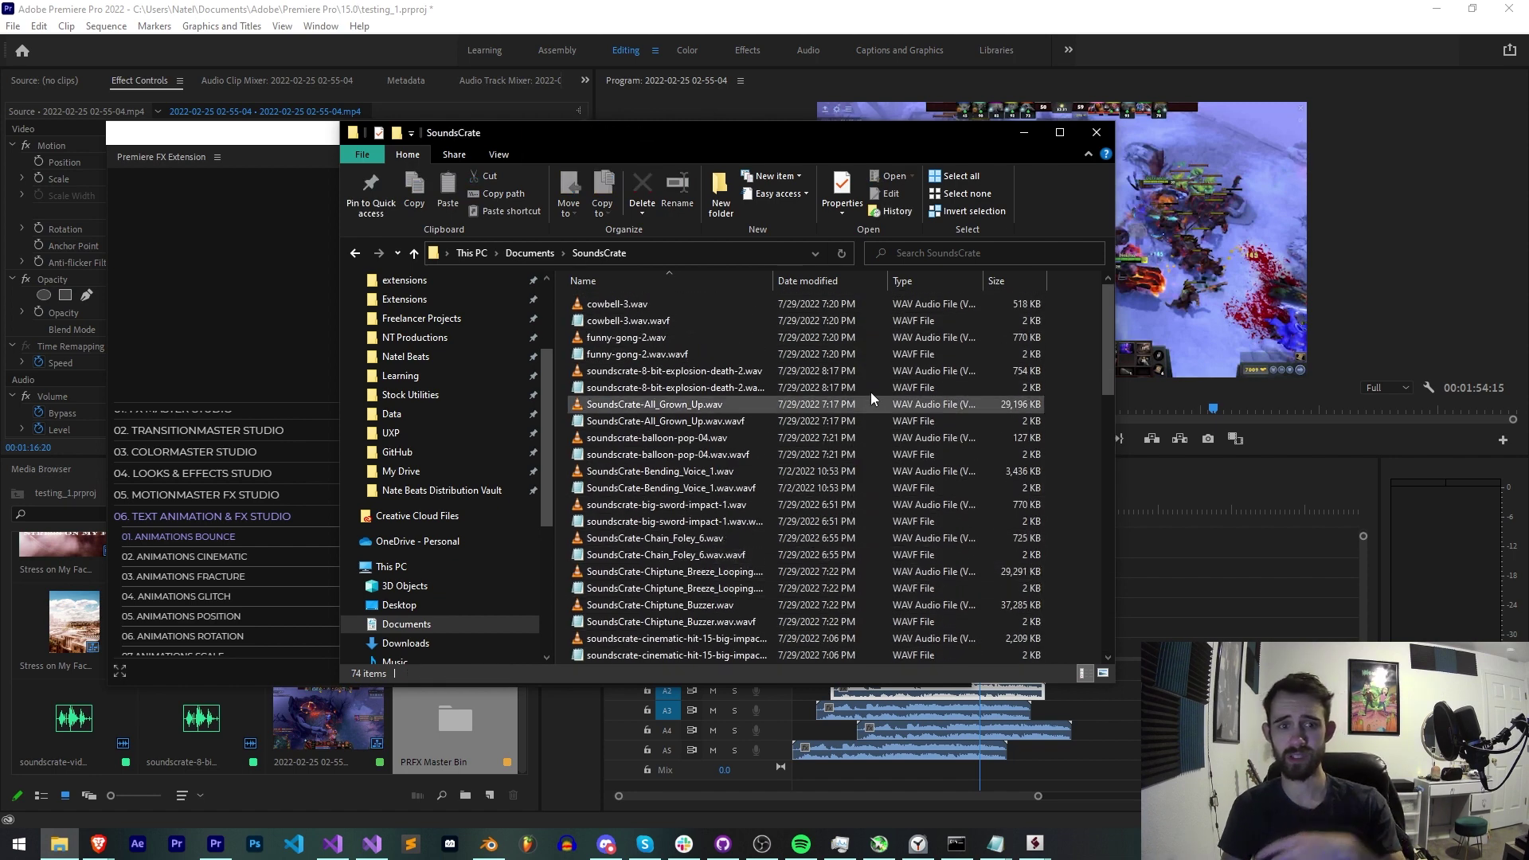
drag(1059, 299, 922, 639)
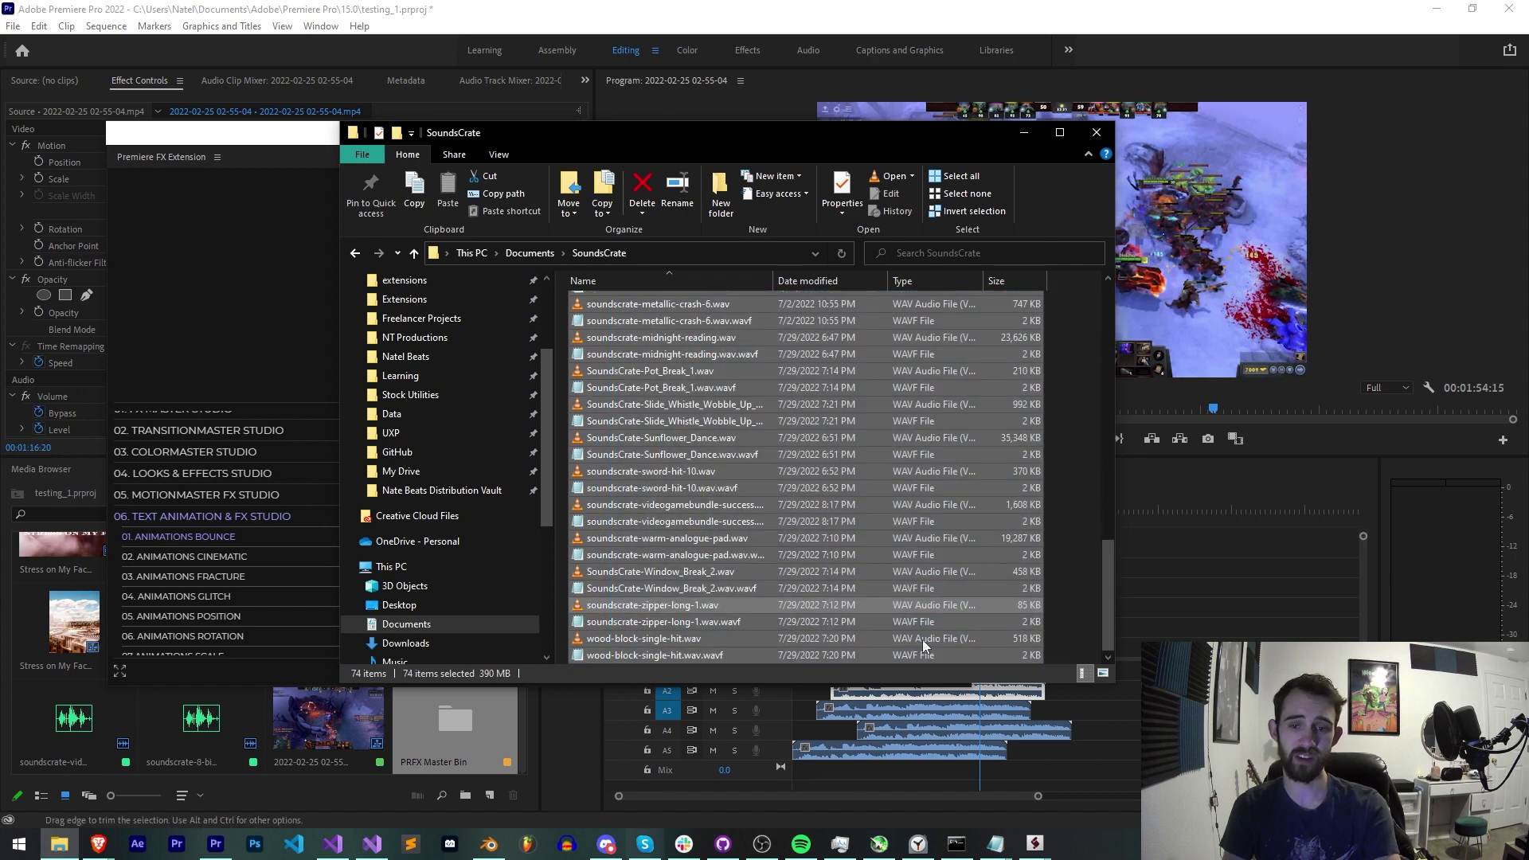
click(1056, 572)
scroll(1064, 593, up, 10)
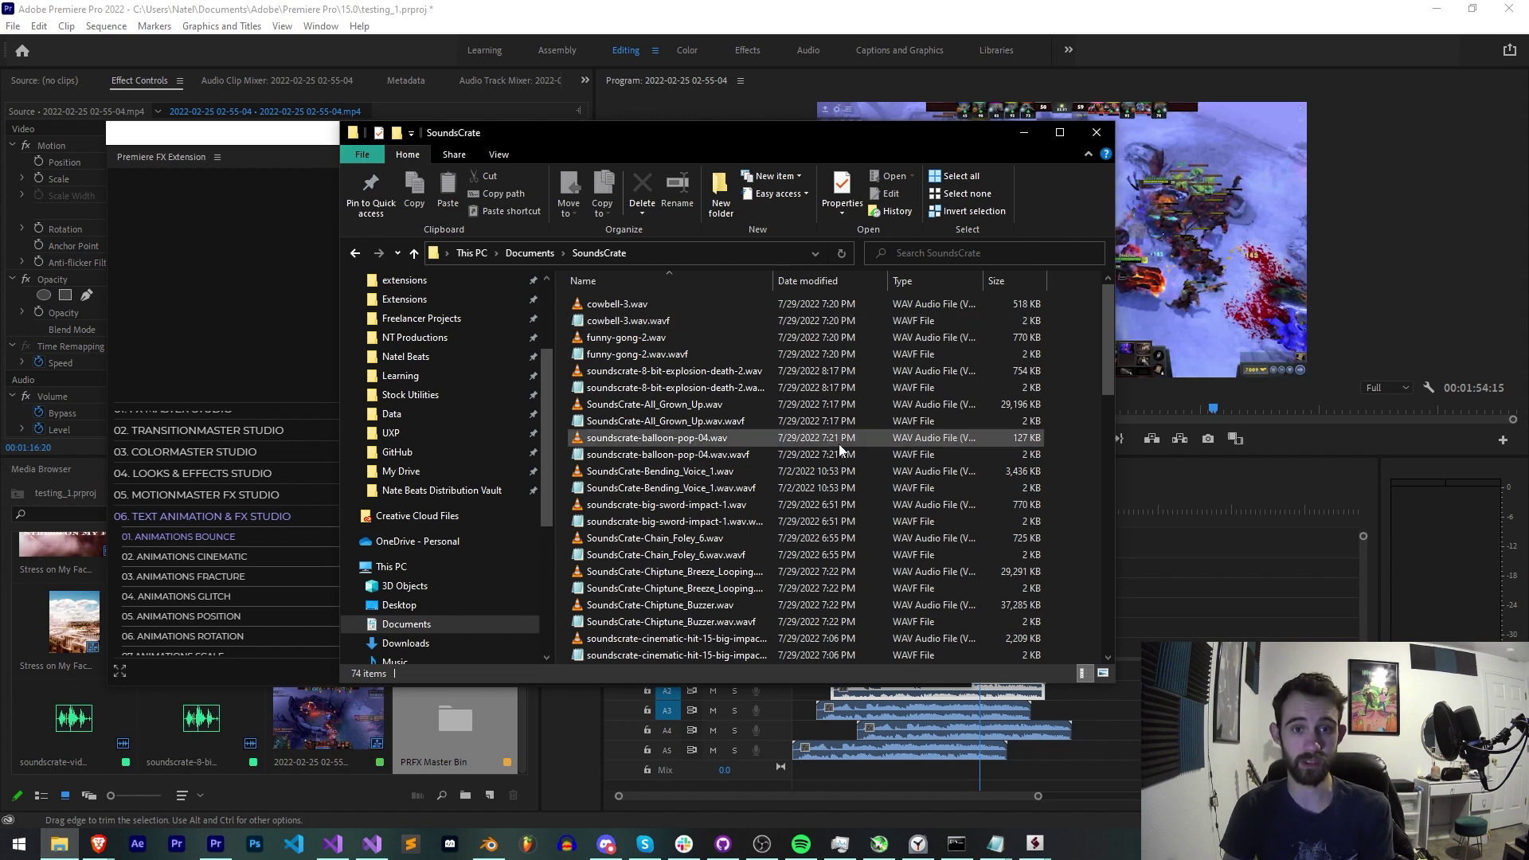
click(799, 6)
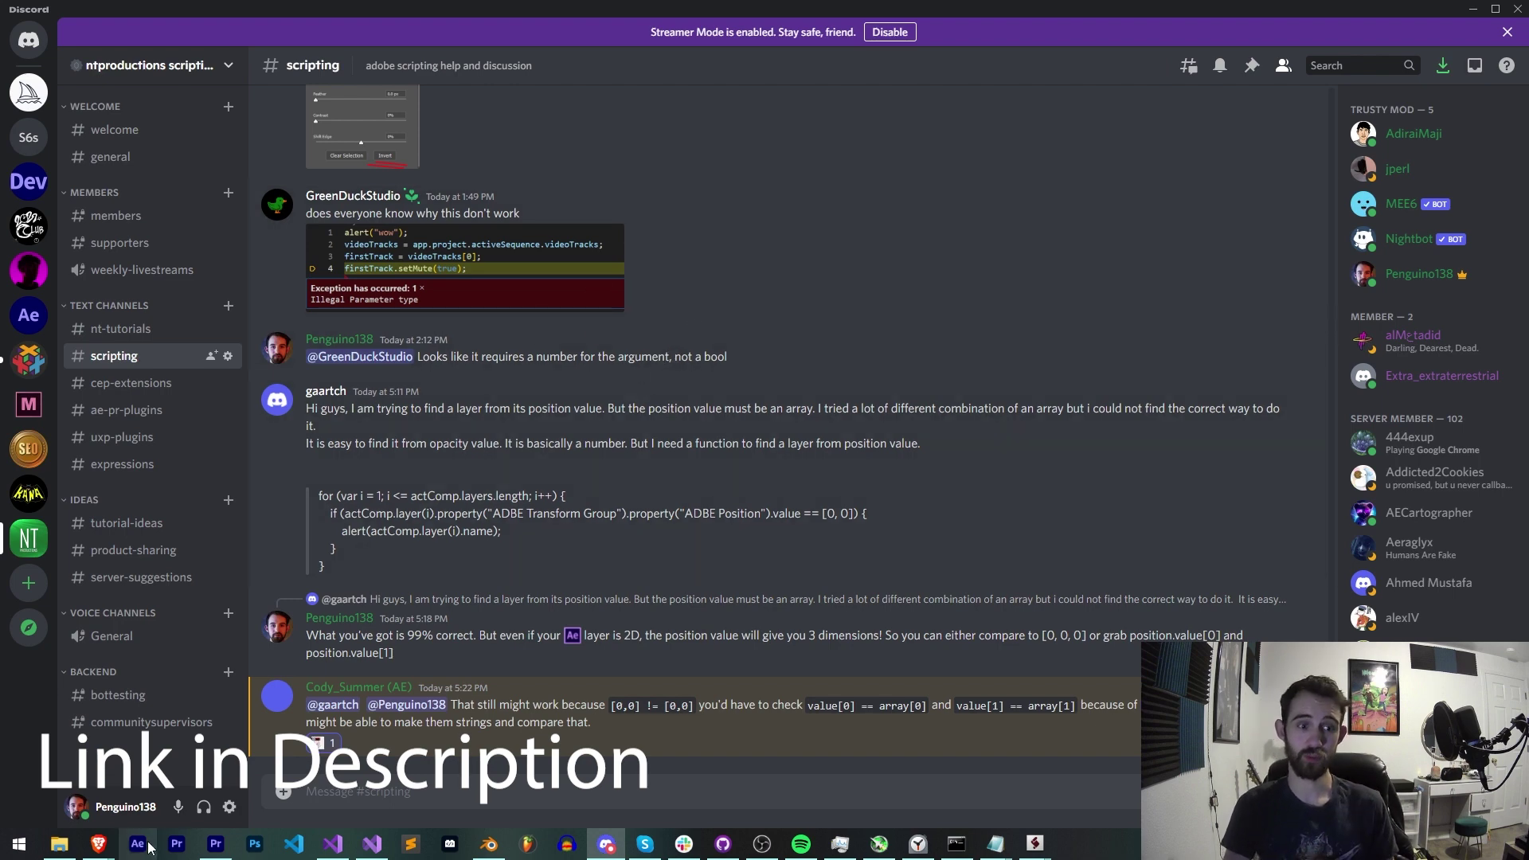
Show the YouTube channel membership tiers and their perks in Brave.
click(98, 843)
scroll(682, 544, up, 2)
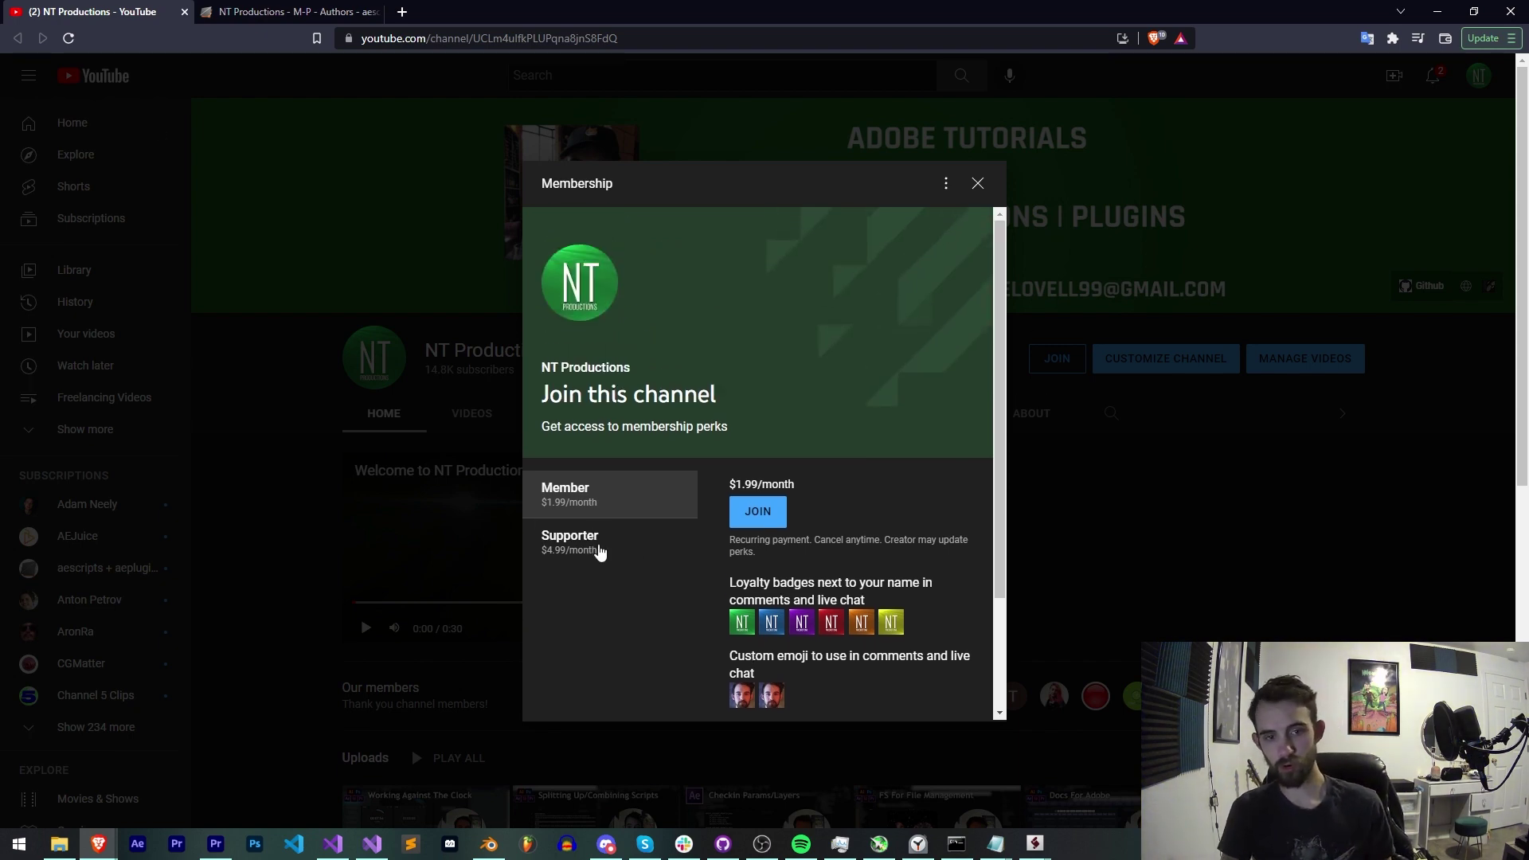
scroll(603, 550, down, 1)
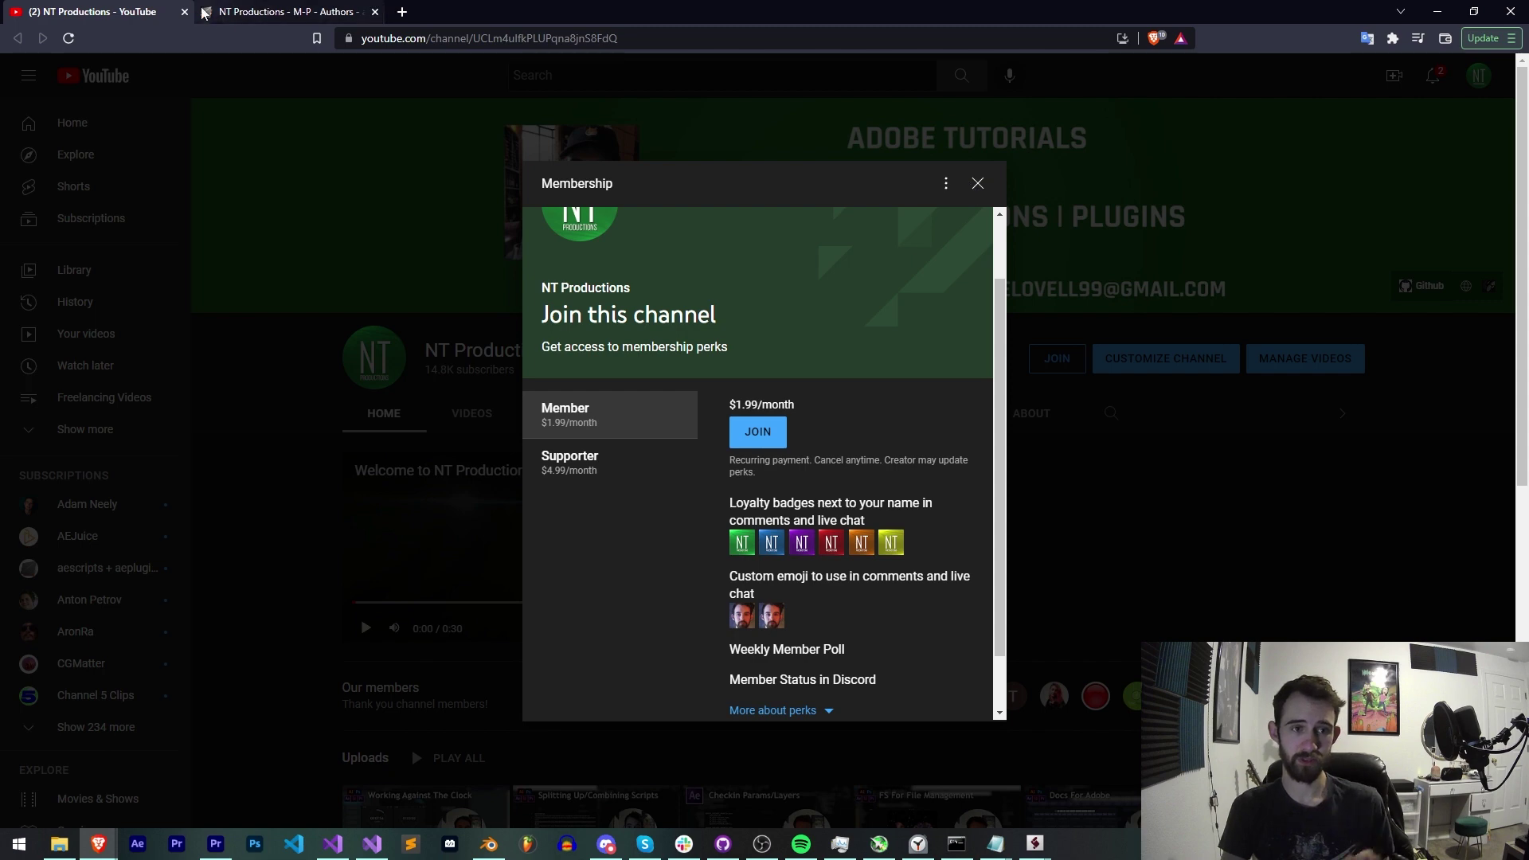
Open the aescripts author page's browse categories, then return to Premiere's FX Extension panel.
click(231, 13)
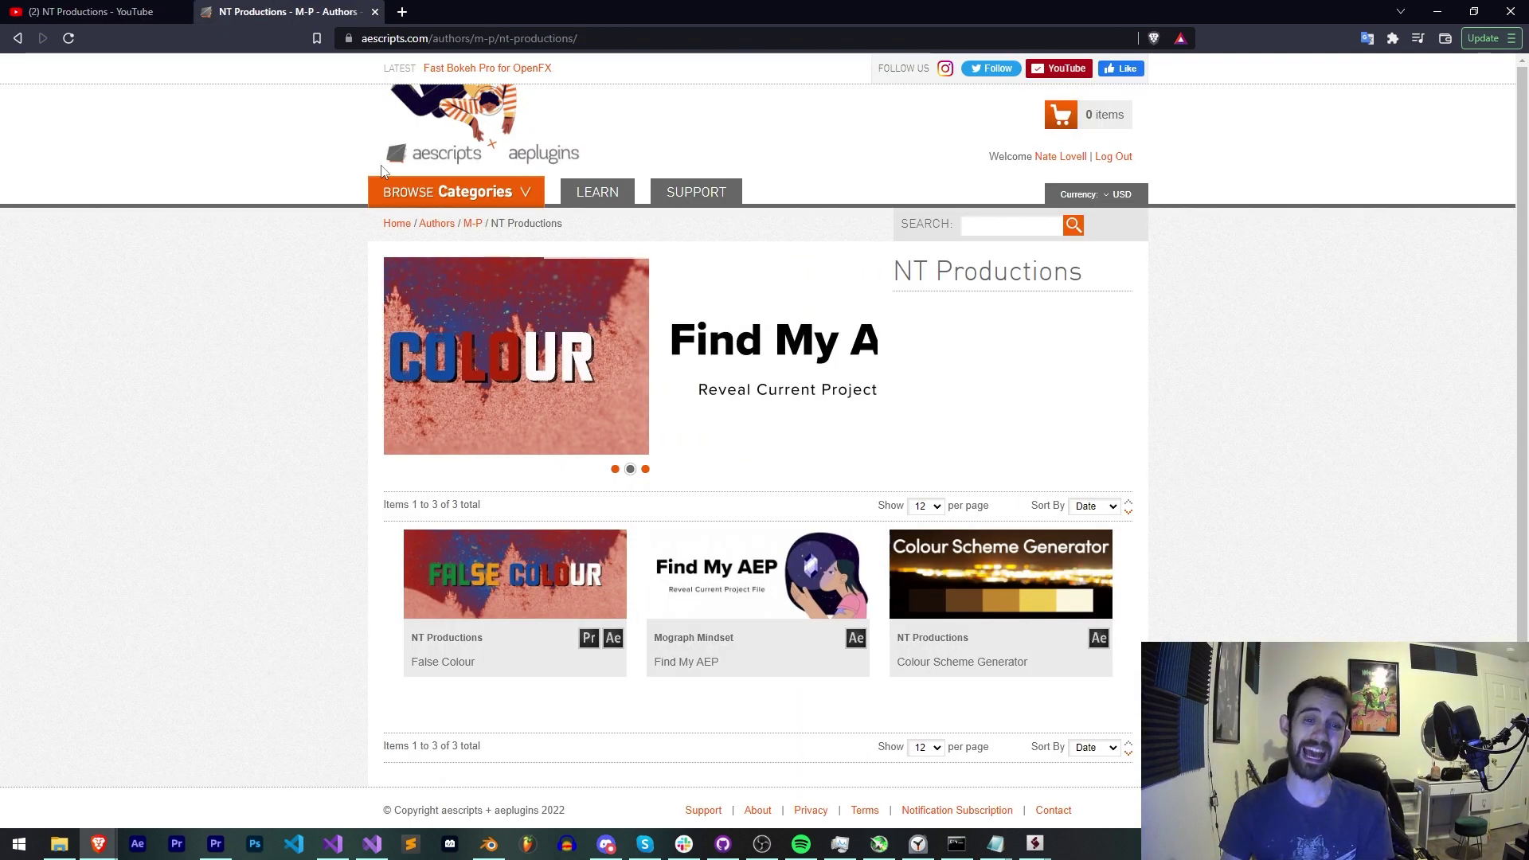
click(377, 190)
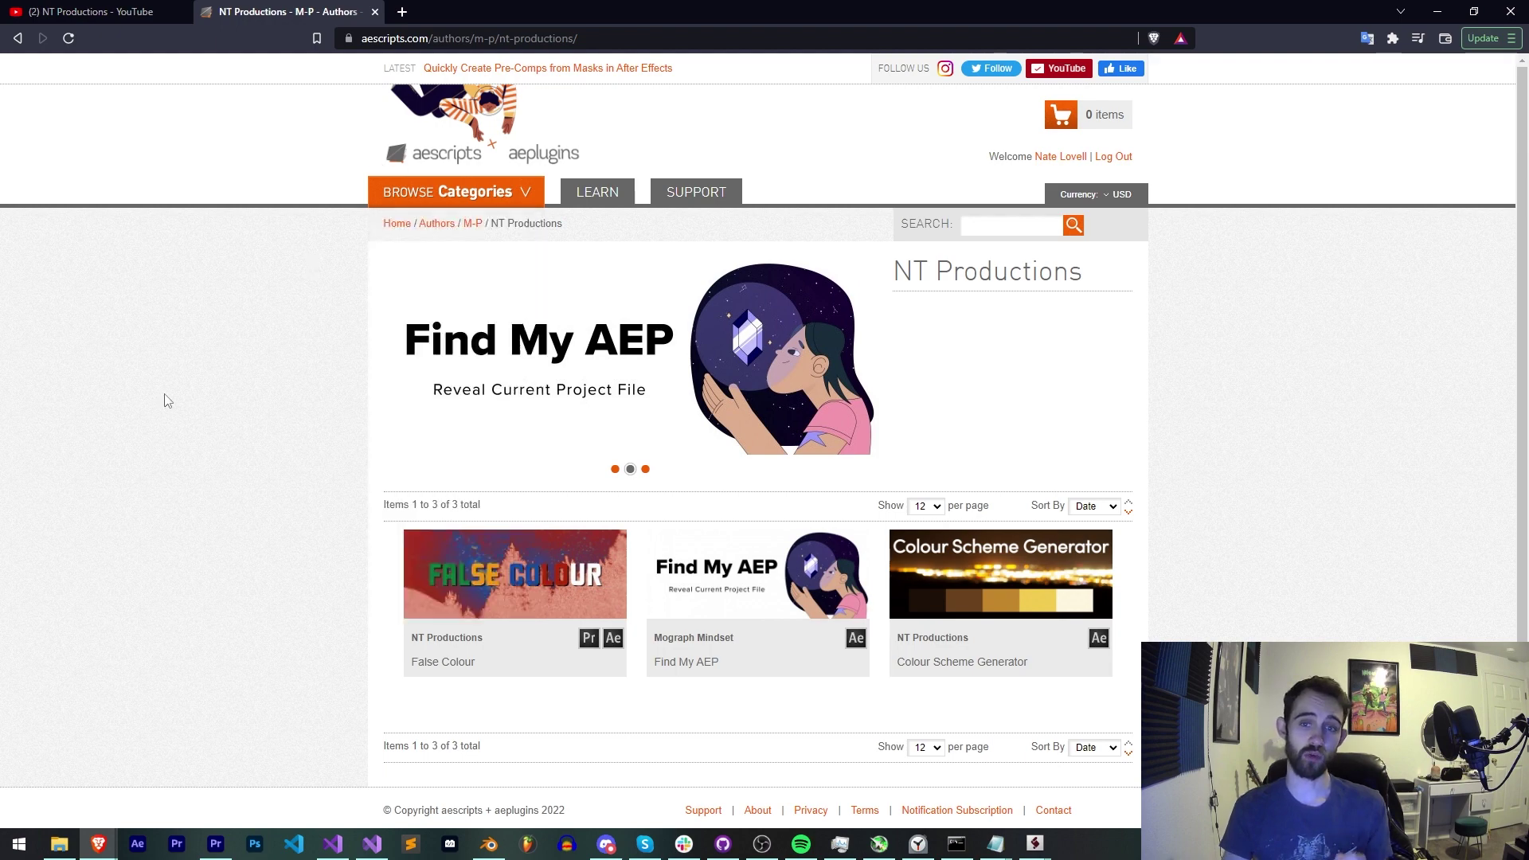
click(1511, 11)
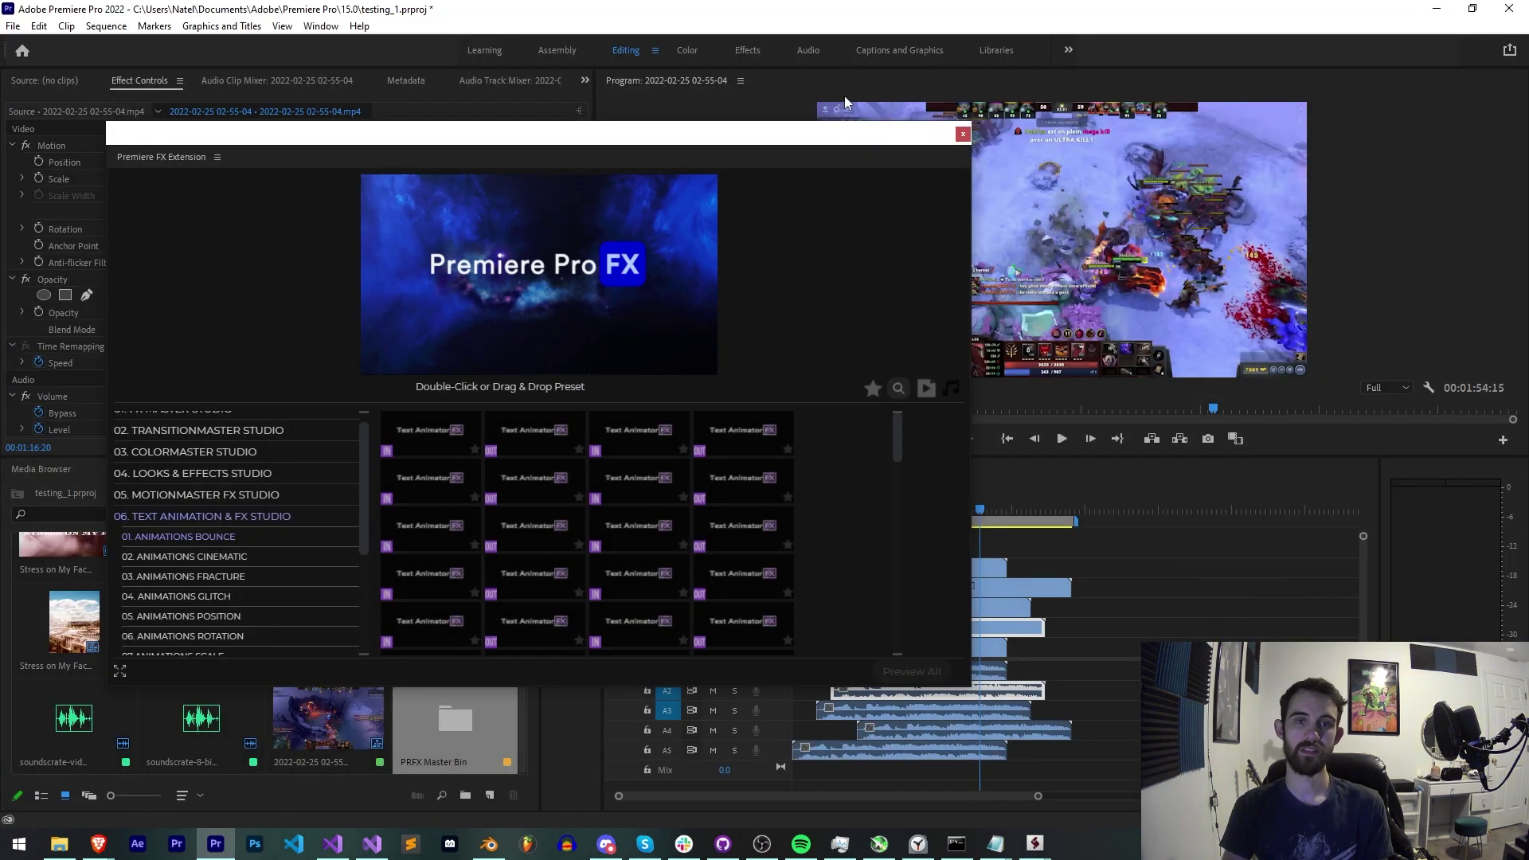
drag(828, 140, 854, 142)
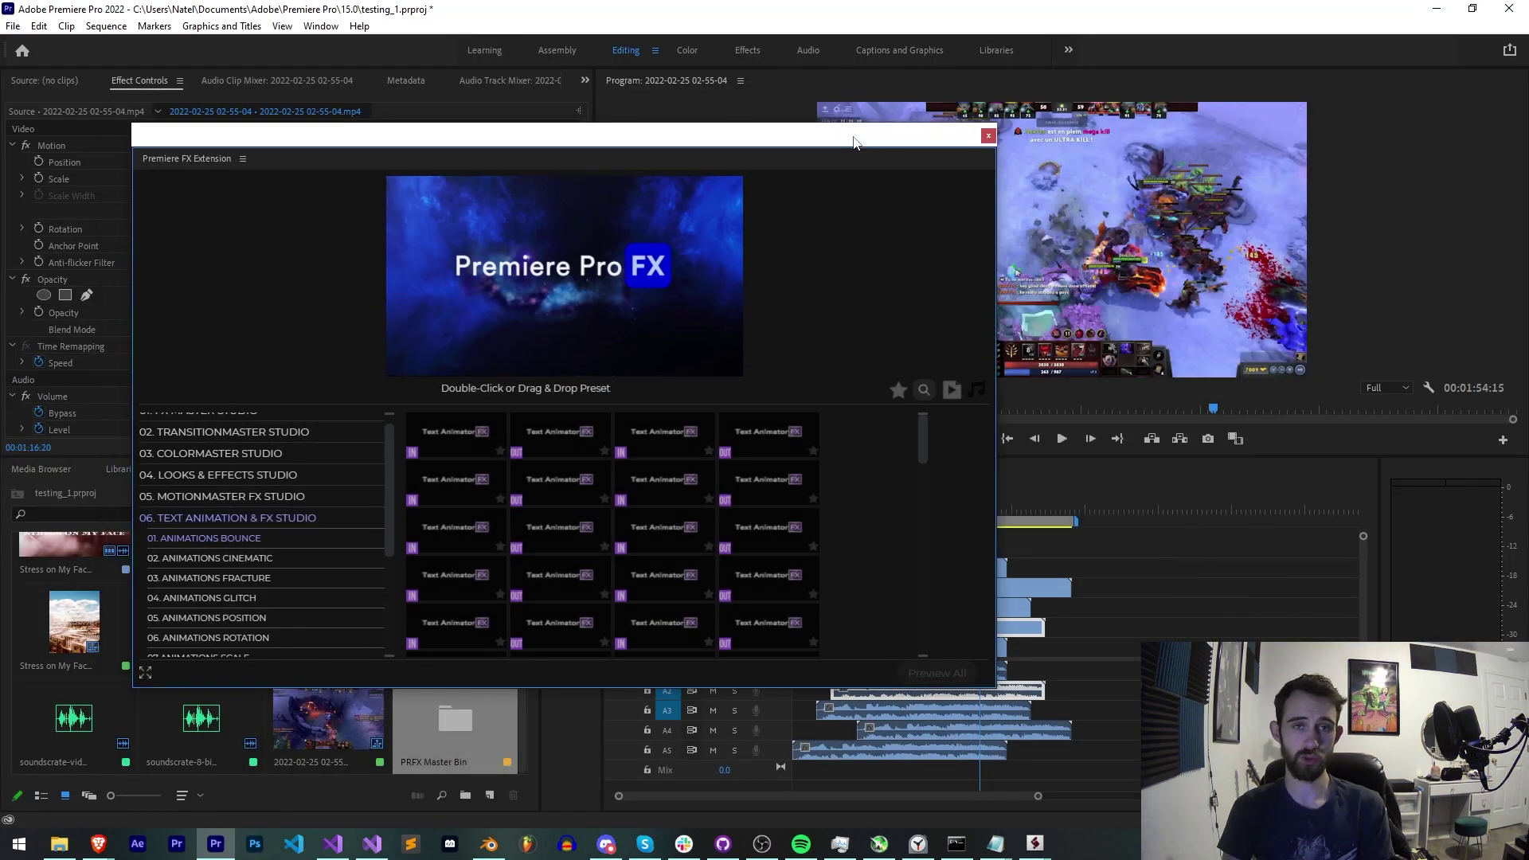